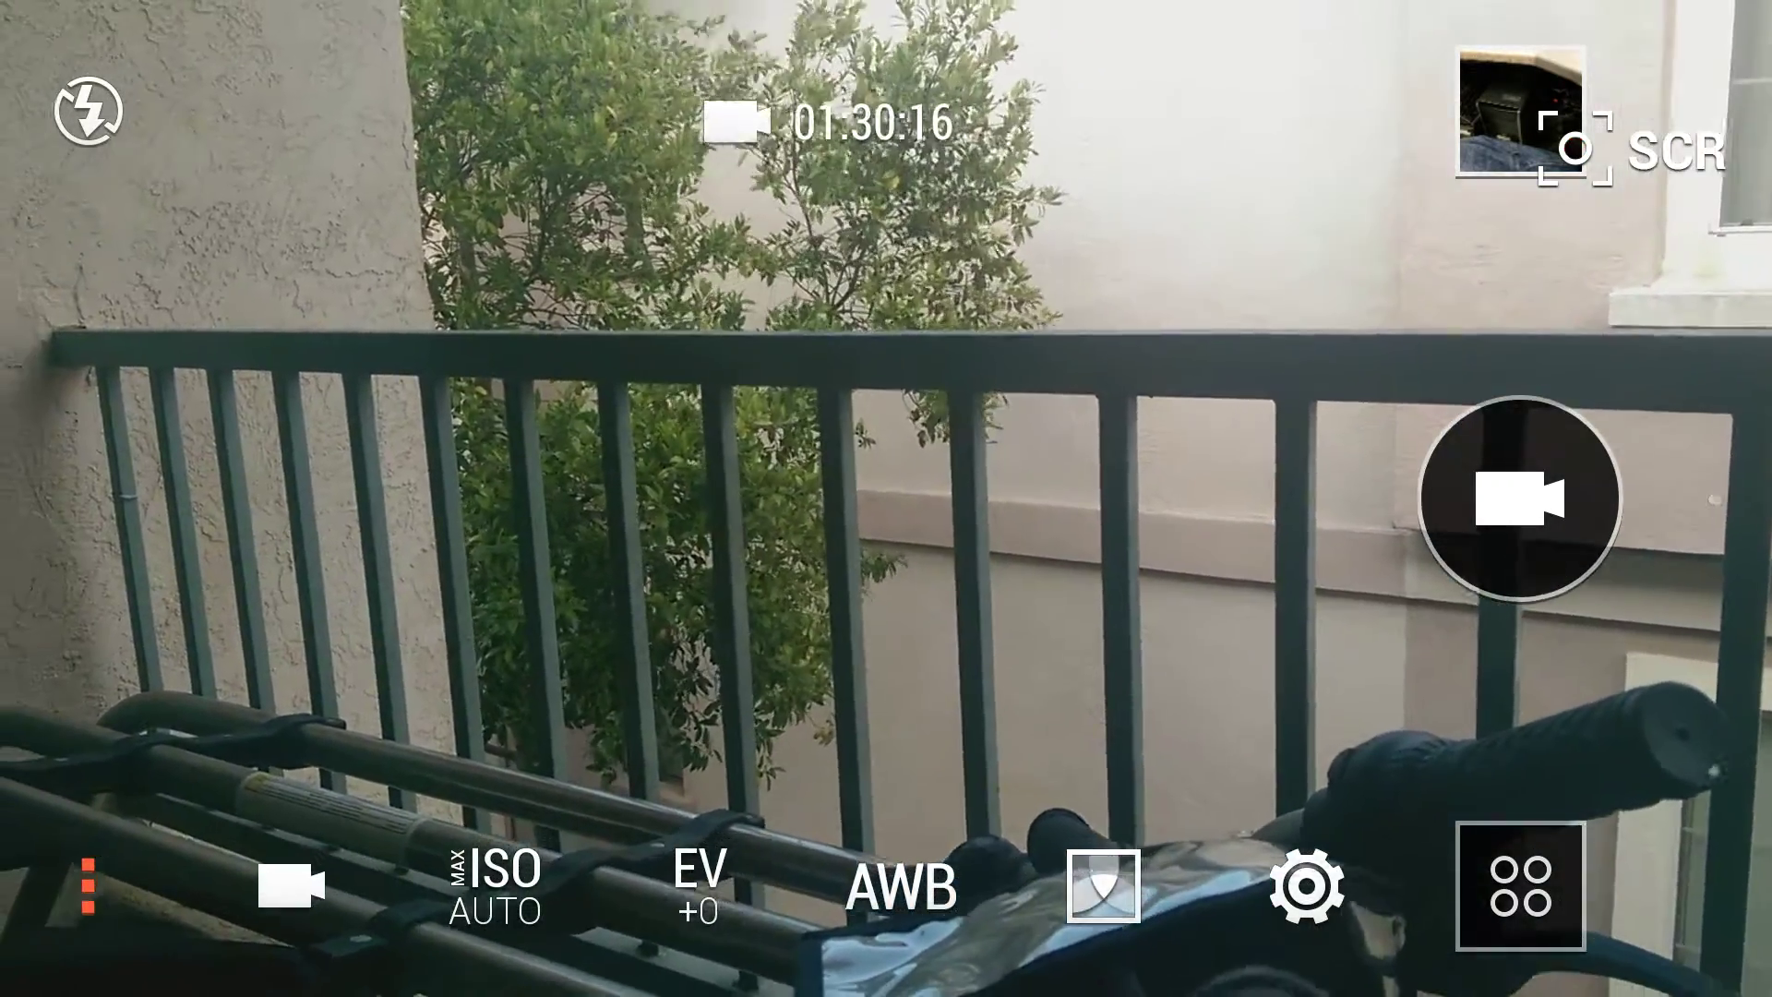
Step: In the camera, lock focus mid-scene and switch capture back to normal video
{"action": "left_click", "coordinate": [886, 498]}
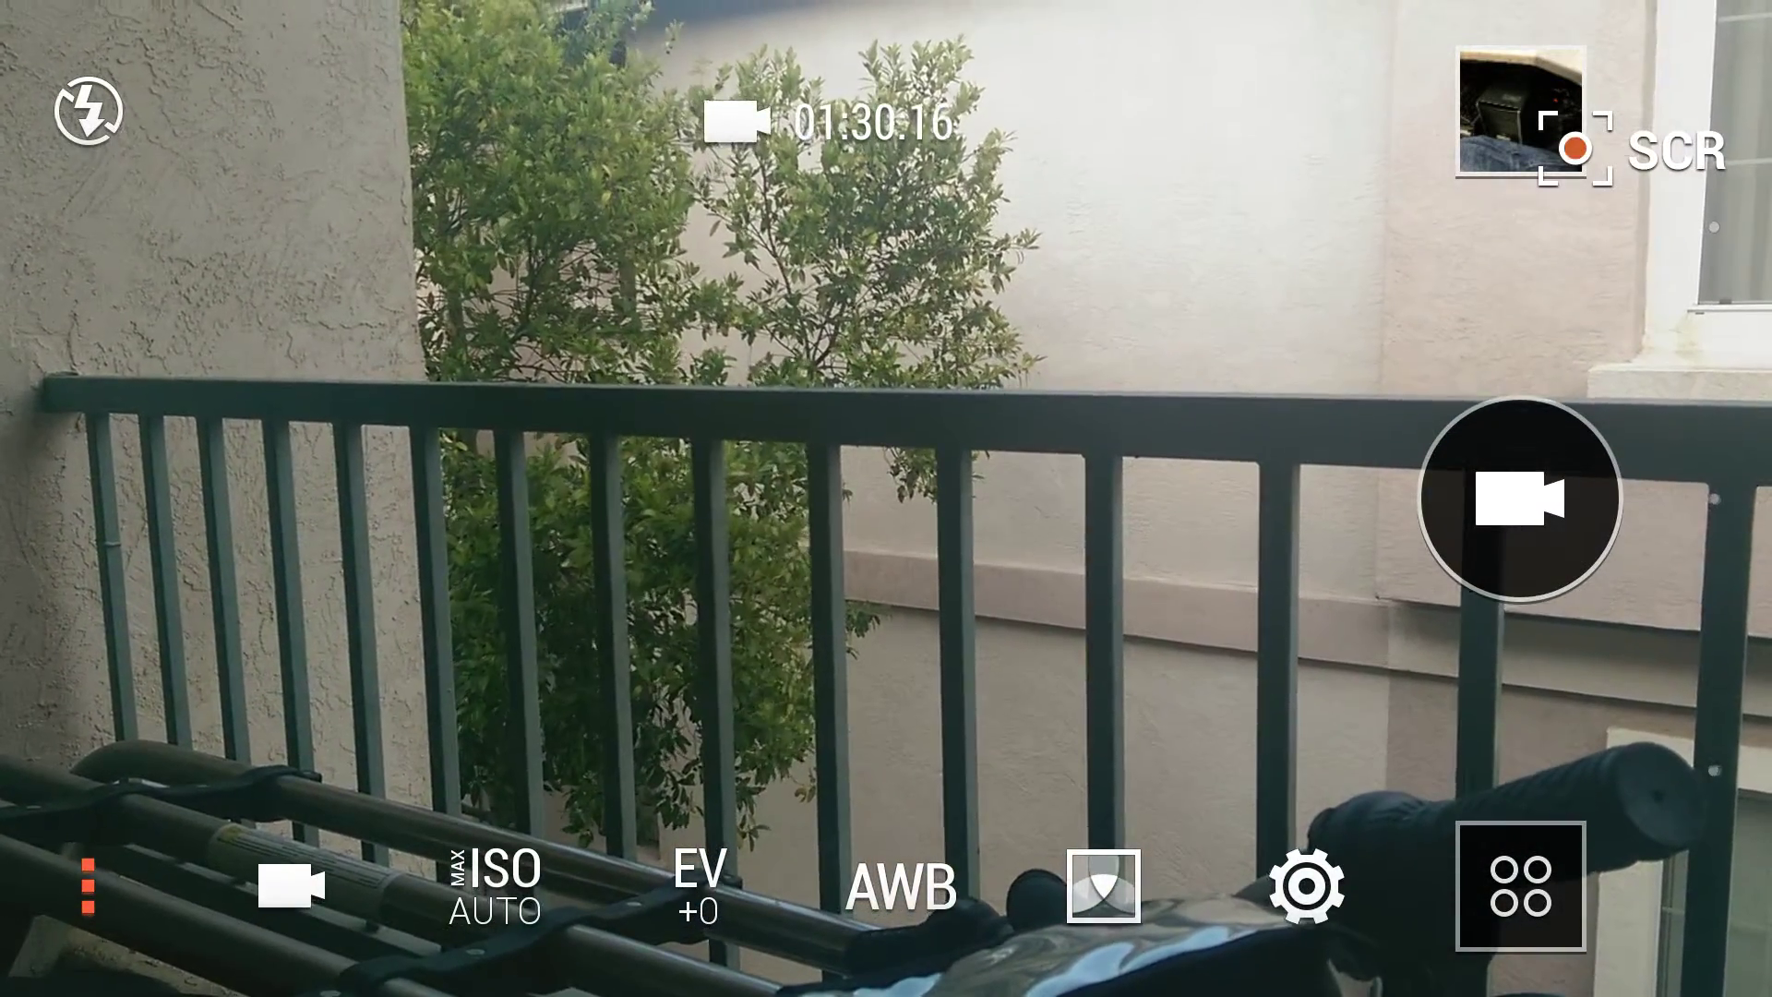
{"action": "left_click", "coordinate": [291, 883]}
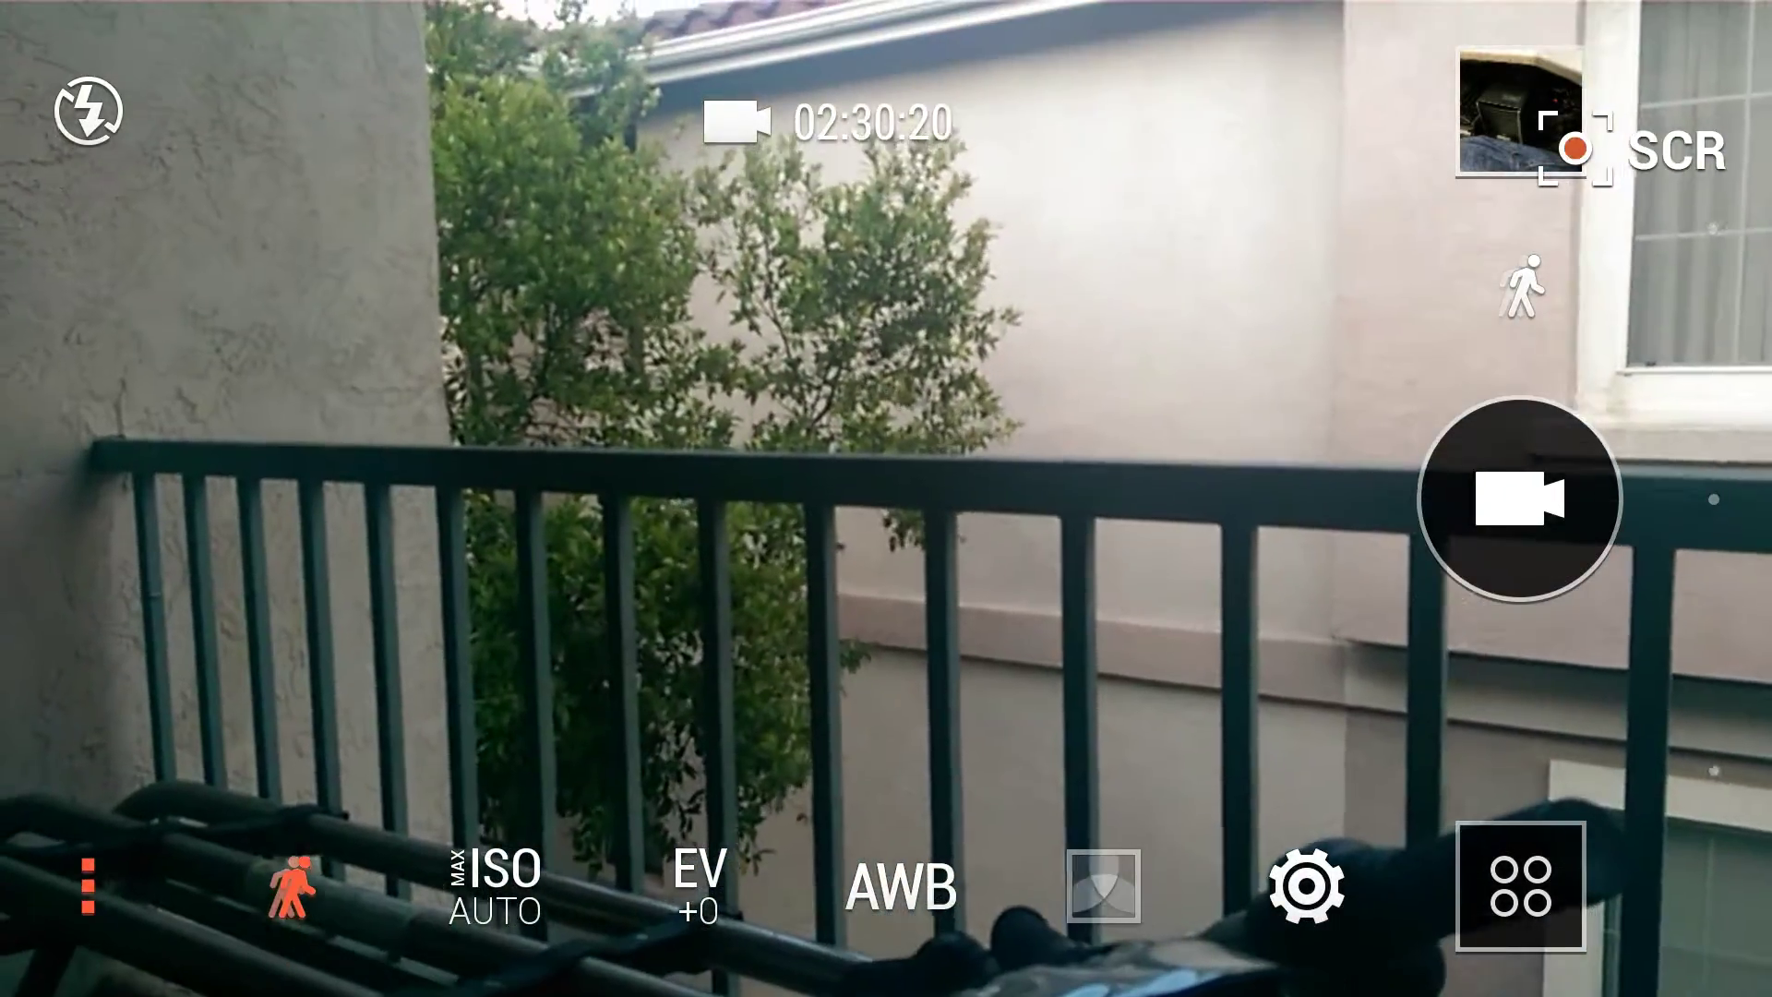
{"action": "left_click", "coordinate": [292, 887]}
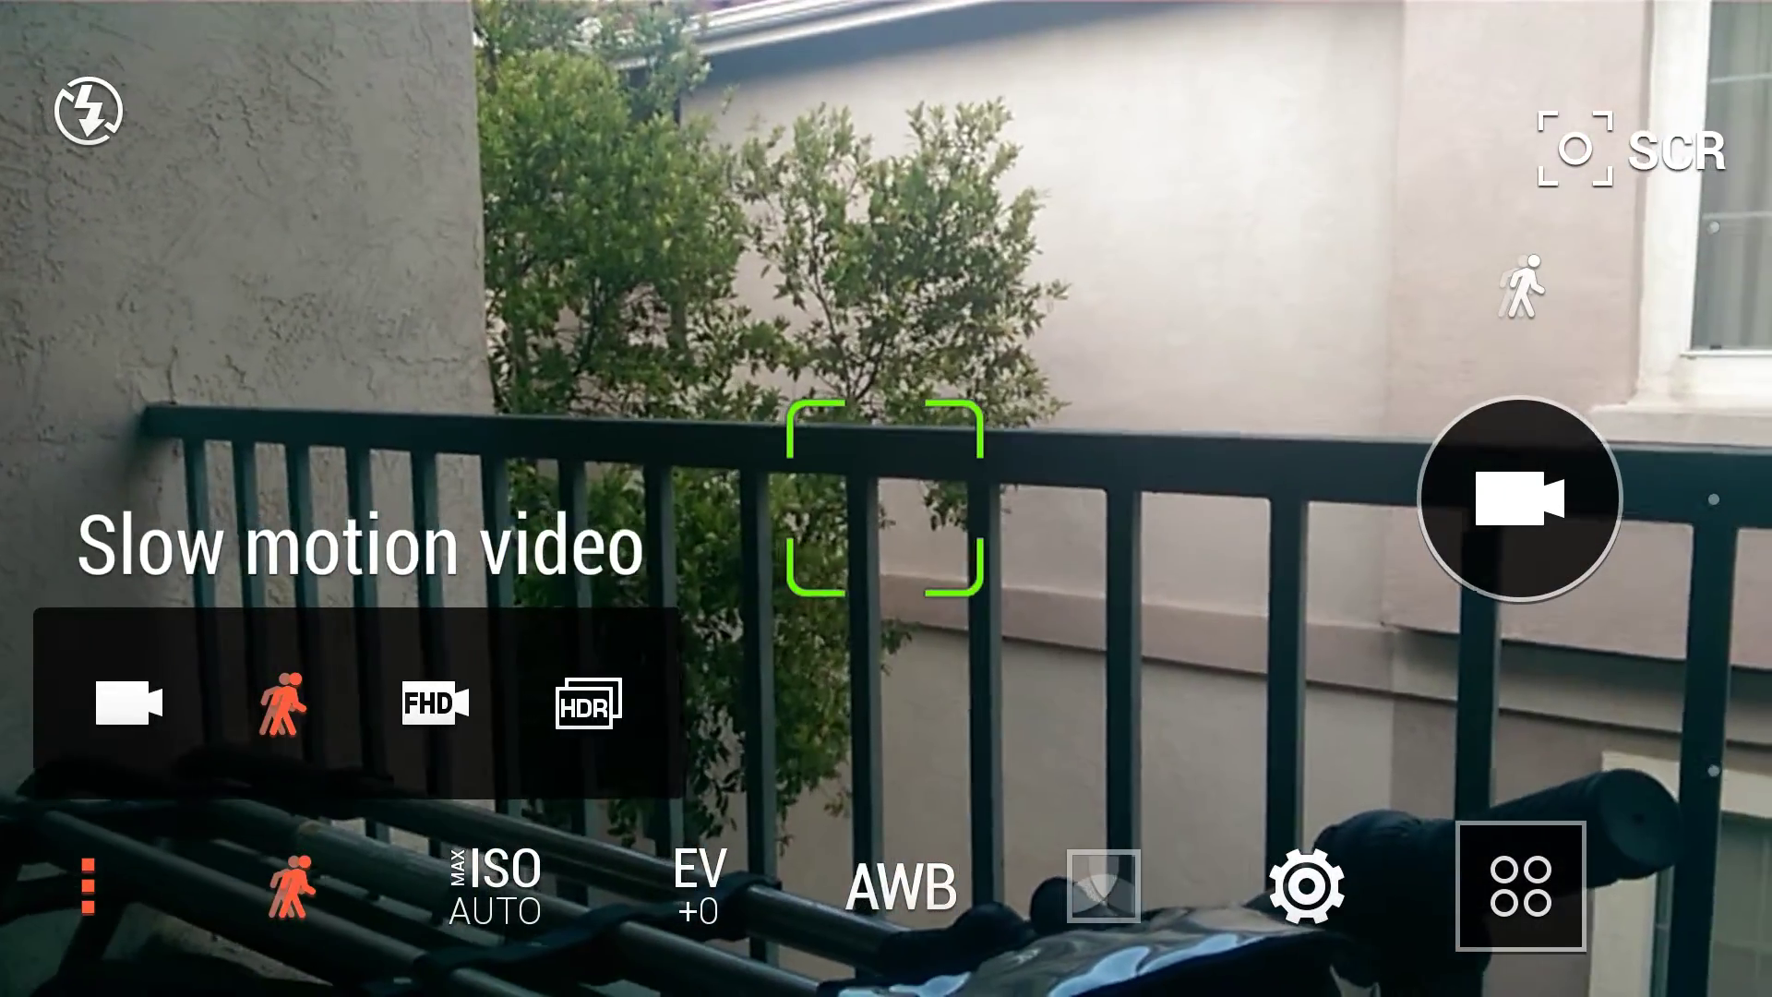
{"action": "left_click", "coordinate": [128, 704]}
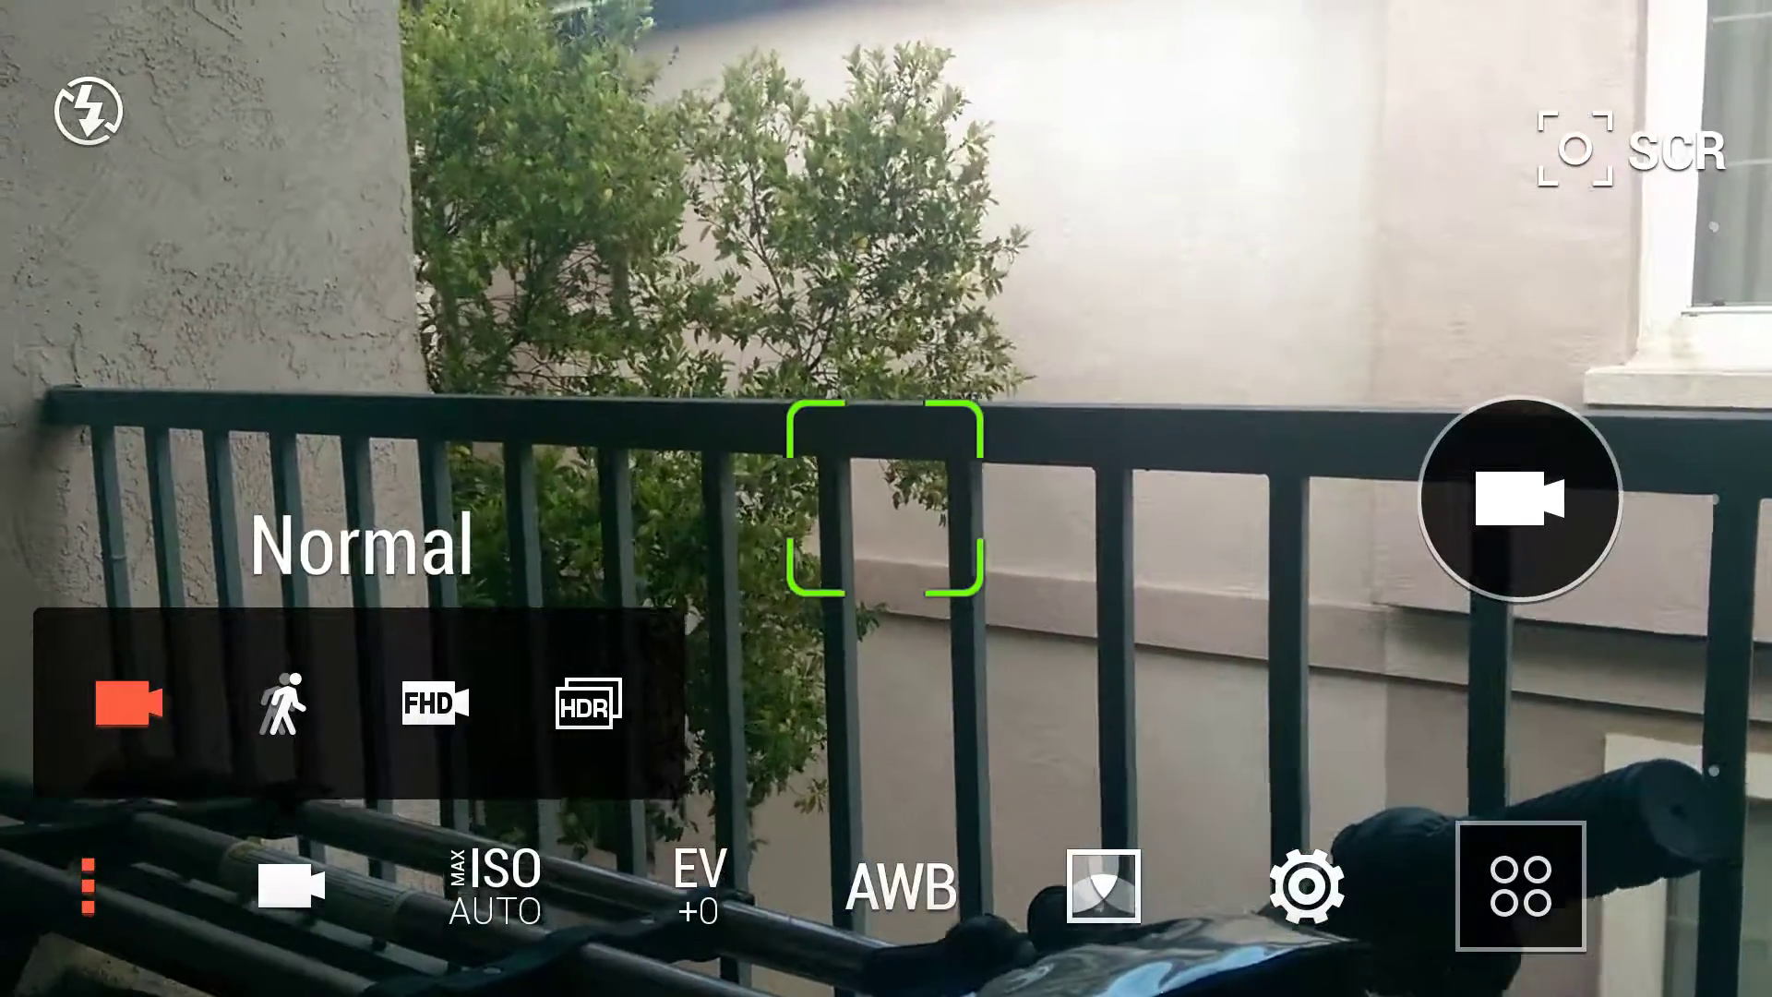
{"action": "left_click", "coordinate": [1052, 553]}
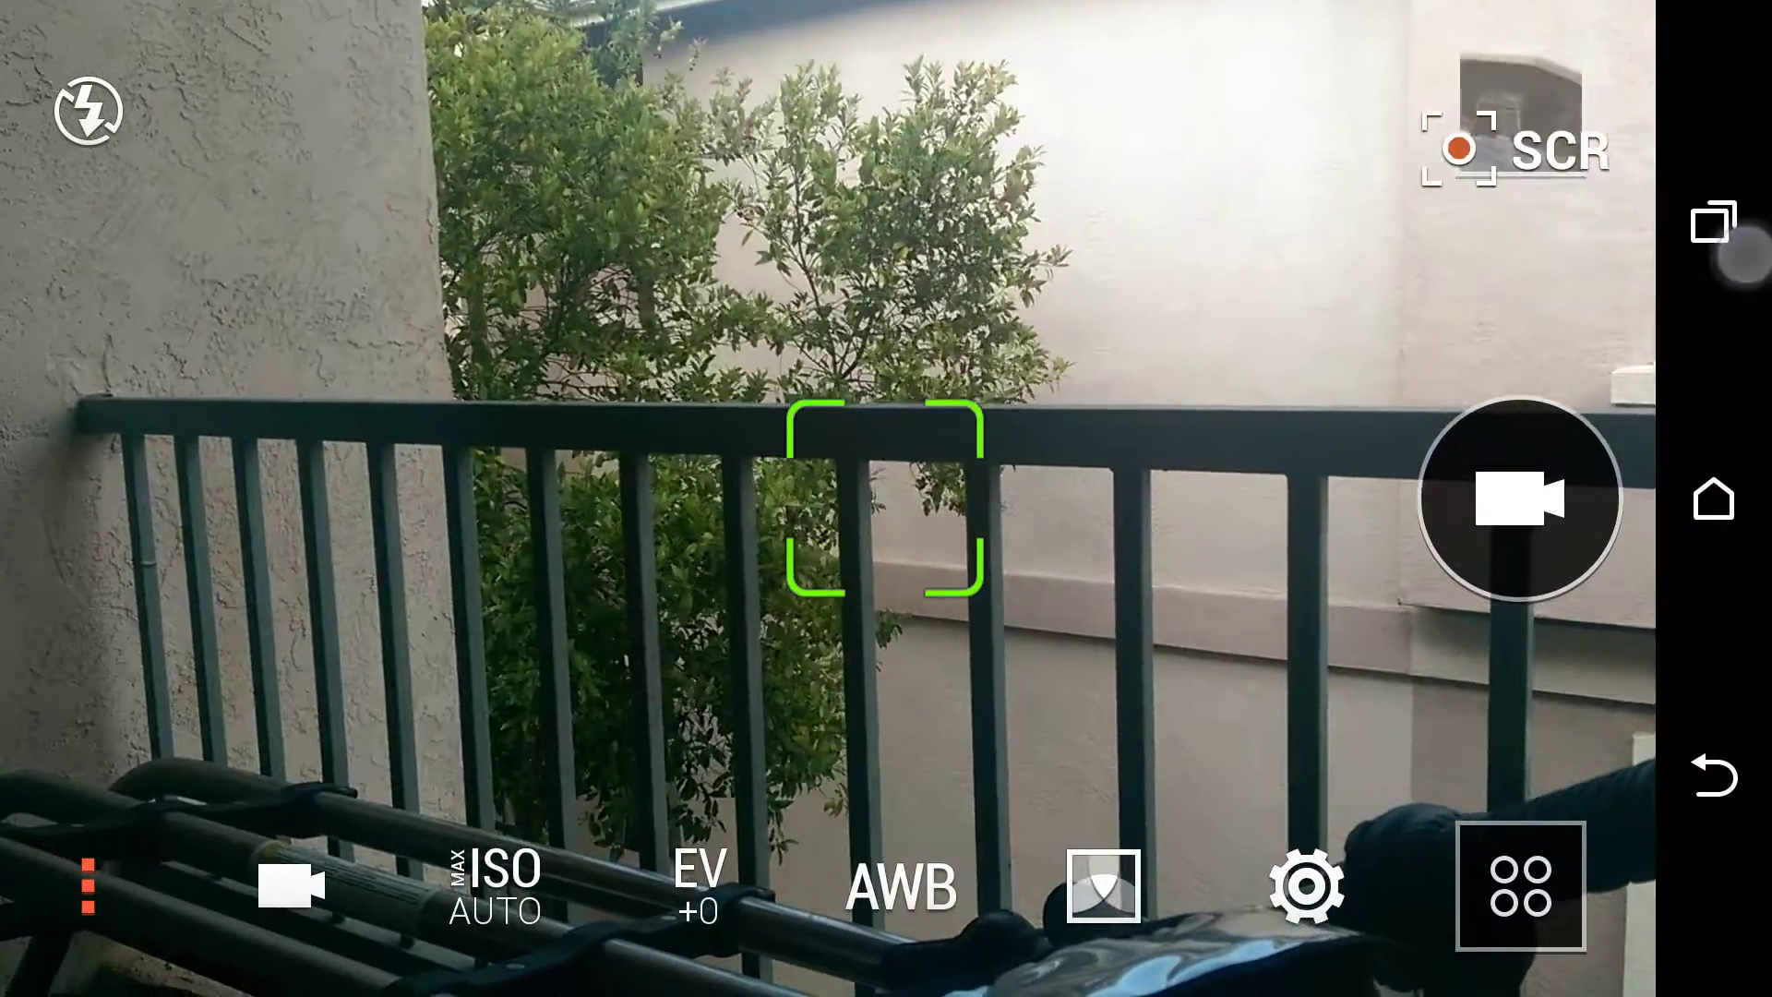
Step: Switch to Gallery and open the Camera shots album to play VIDEO0008.mp4
{"action": "left_click", "coordinate": [1715, 221]}
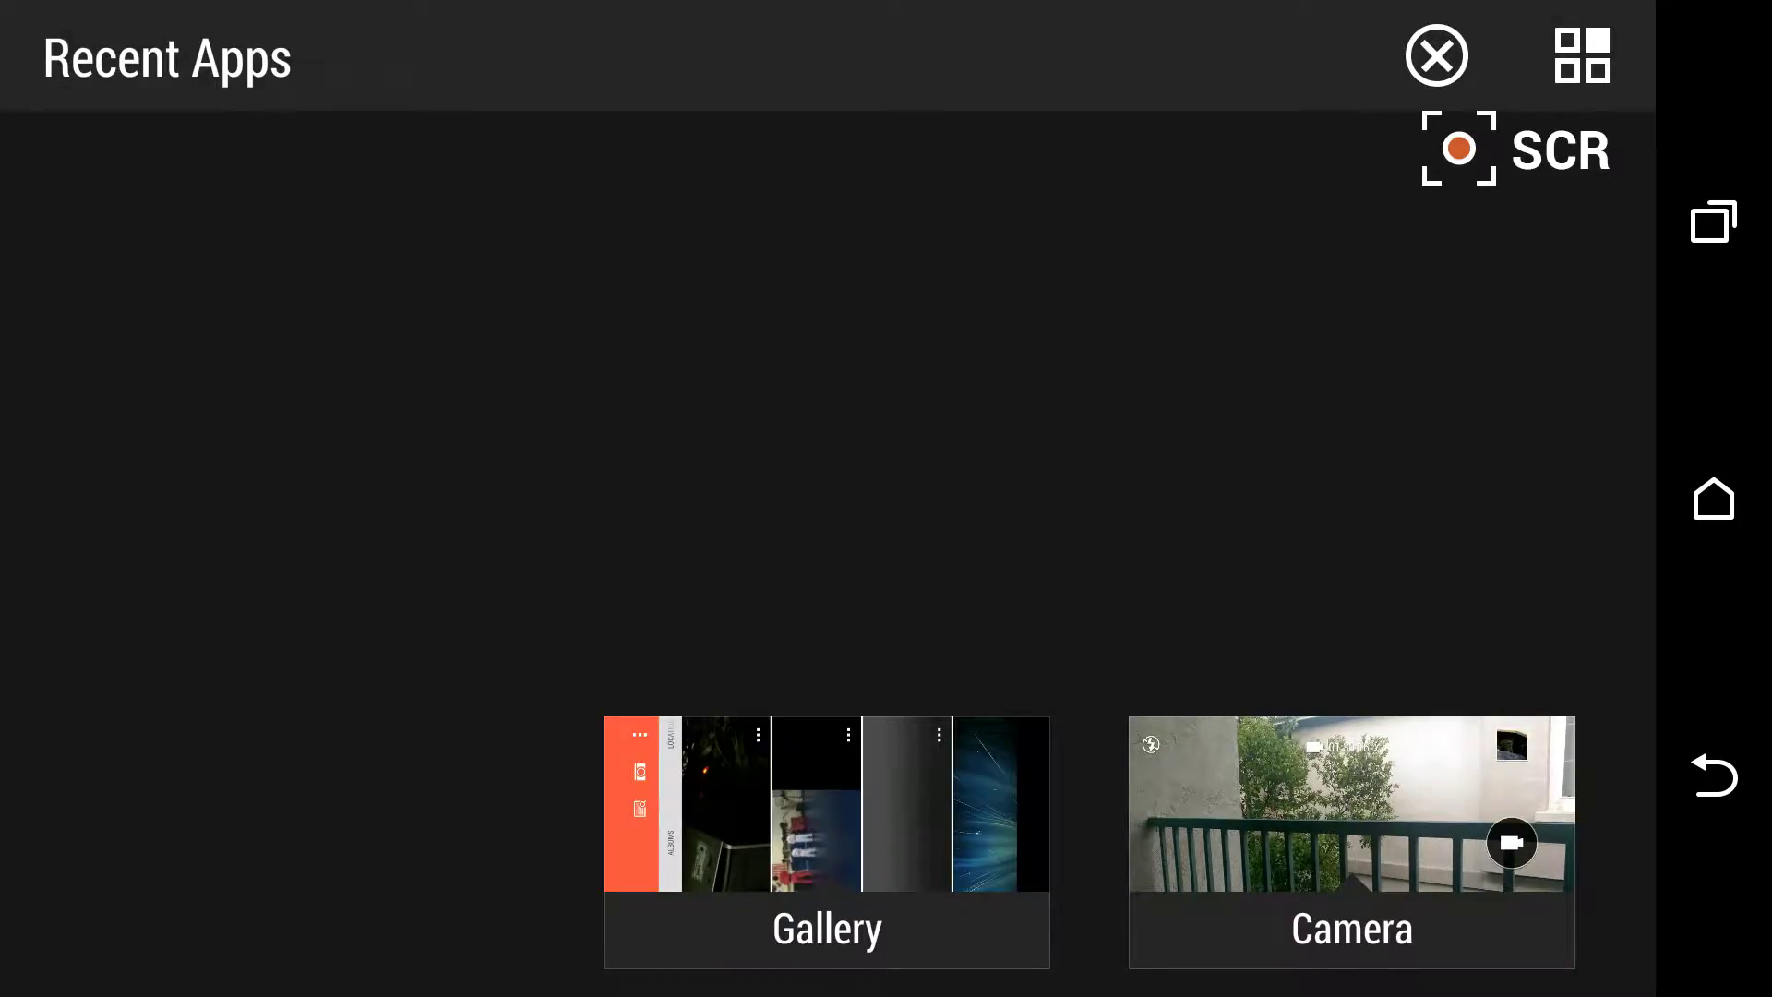
{"action": "left_click", "coordinate": [826, 831]}
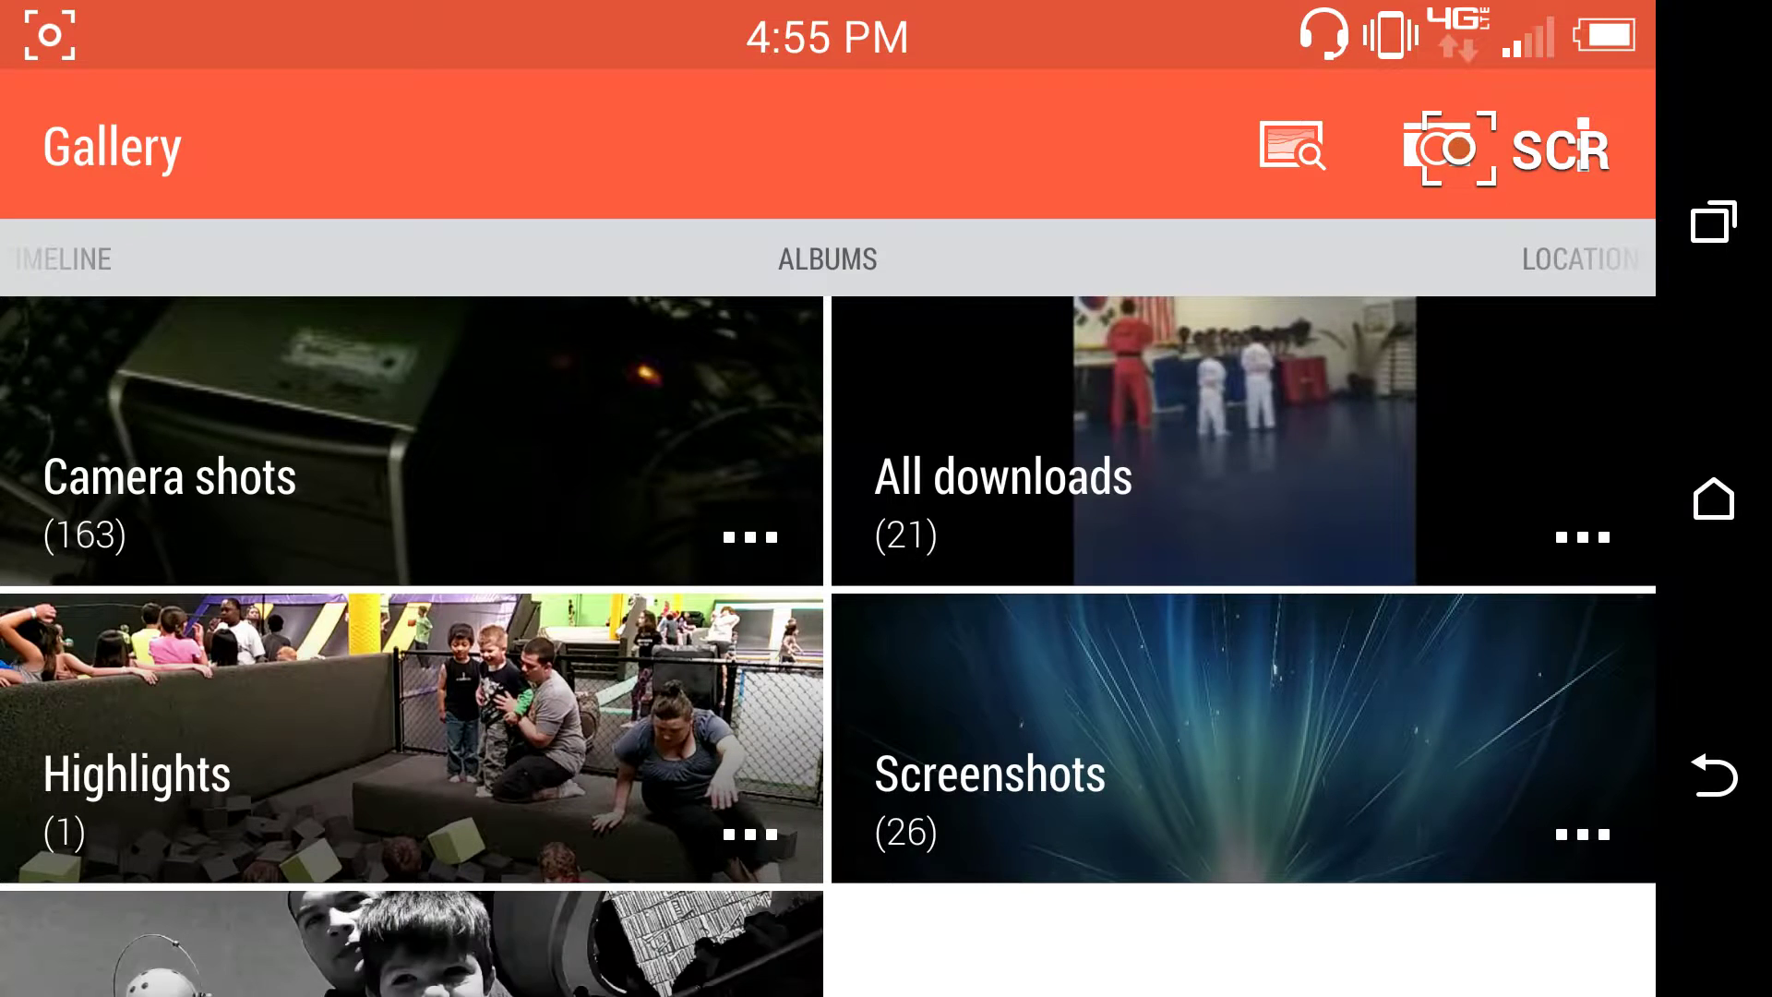
{"action": "left_click", "coordinate": [399, 440]}
{"action": "scroll", "coordinate": [1439, 817], "scroll_direction": "down", "scroll_amount": 5}
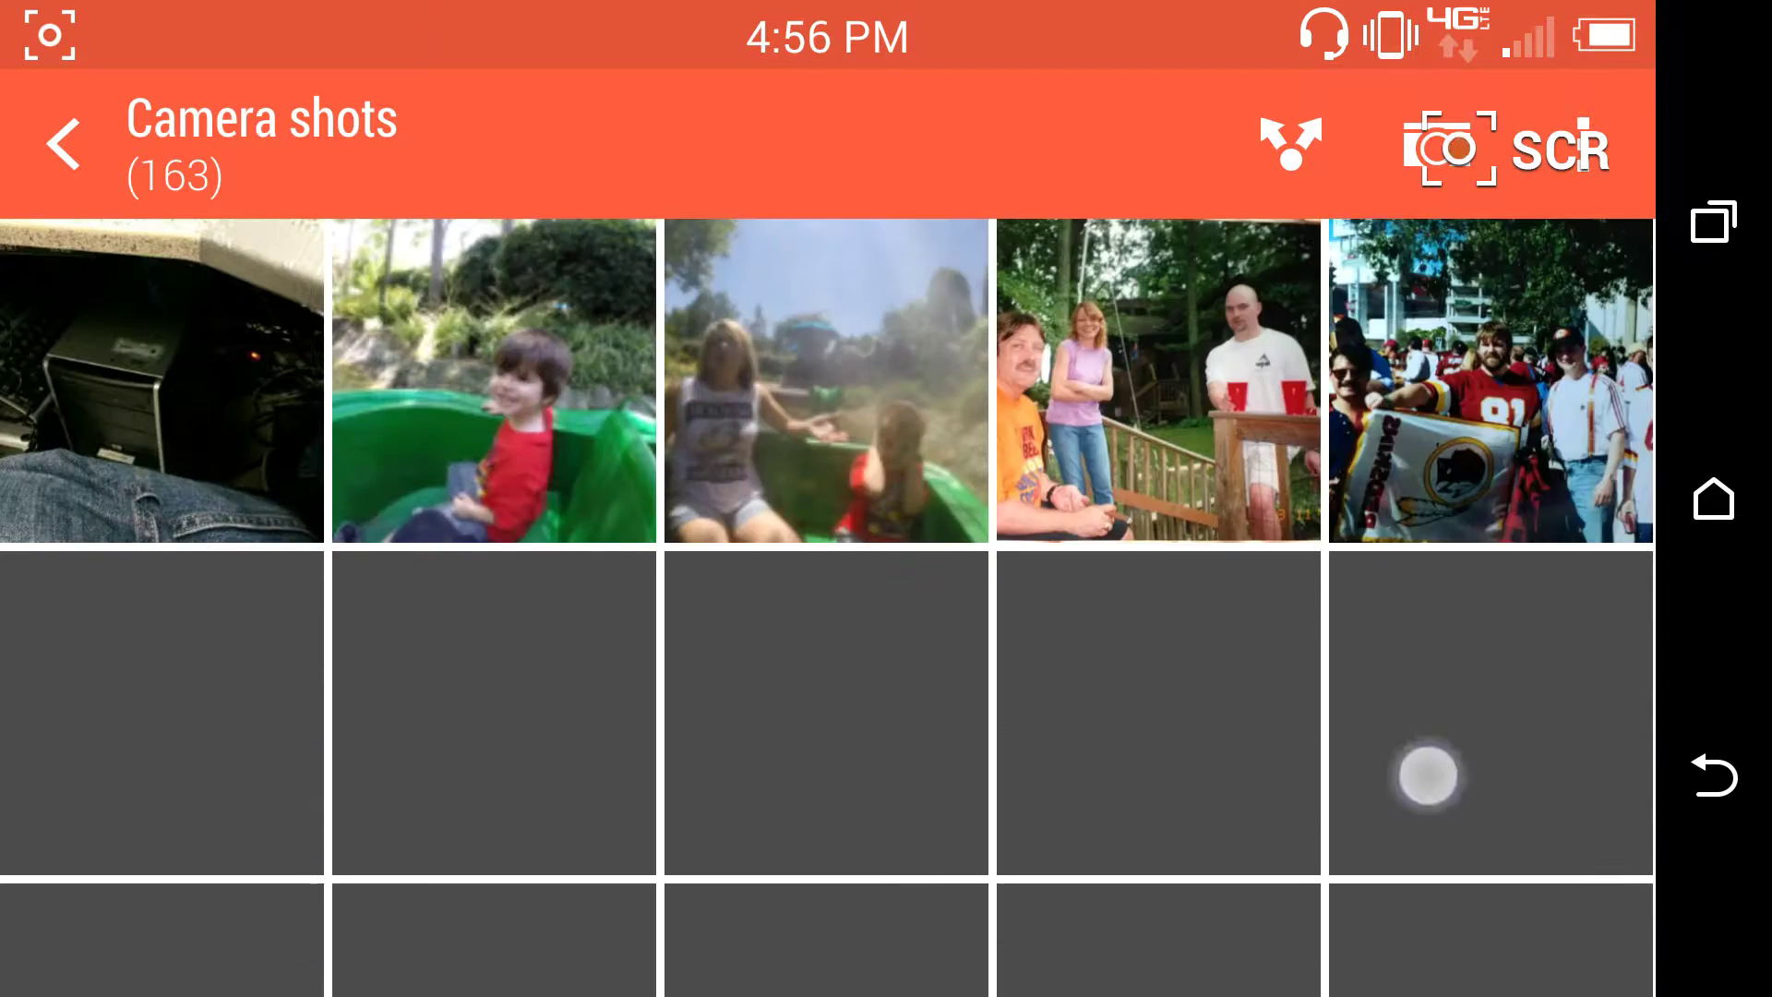
{"action": "scroll", "coordinate": [1439, 817], "scroll_direction": "down", "scroll_amount": 5}
{"action": "scroll", "coordinate": [1412, 692], "scroll_direction": "down", "scroll_amount": 5}
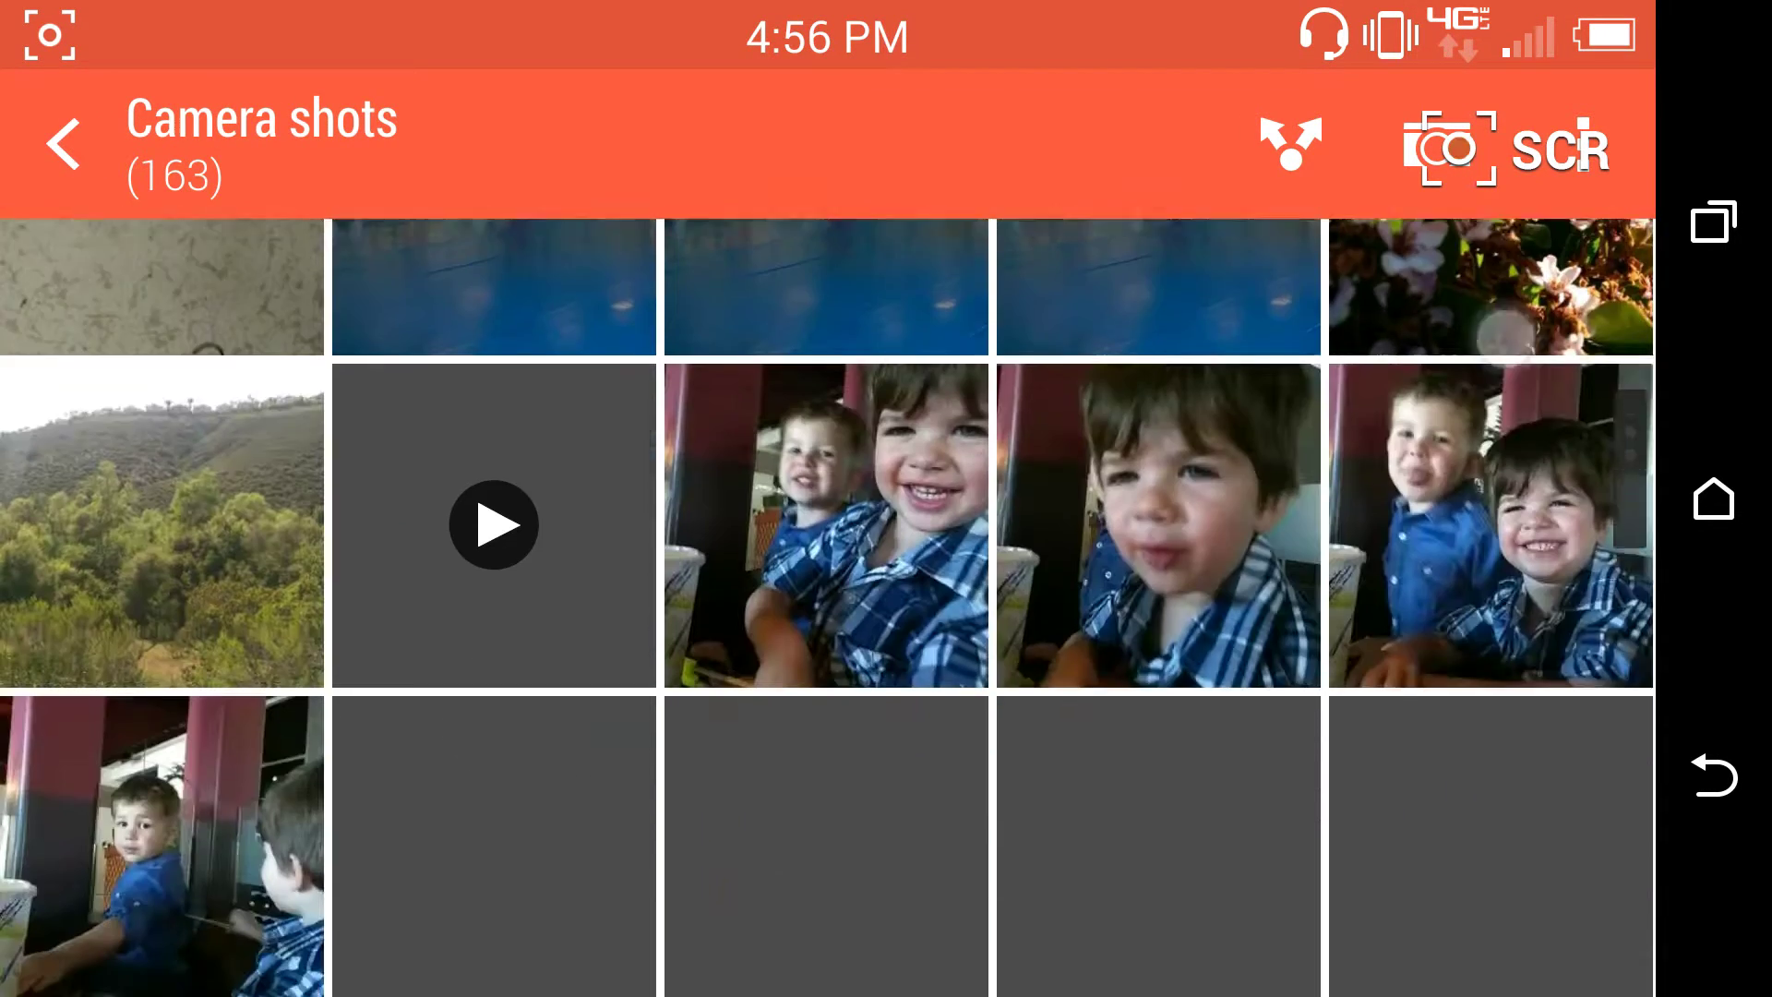
{"action": "scroll", "coordinate": [831, 609], "scroll_direction": "down", "scroll_amount": 5}
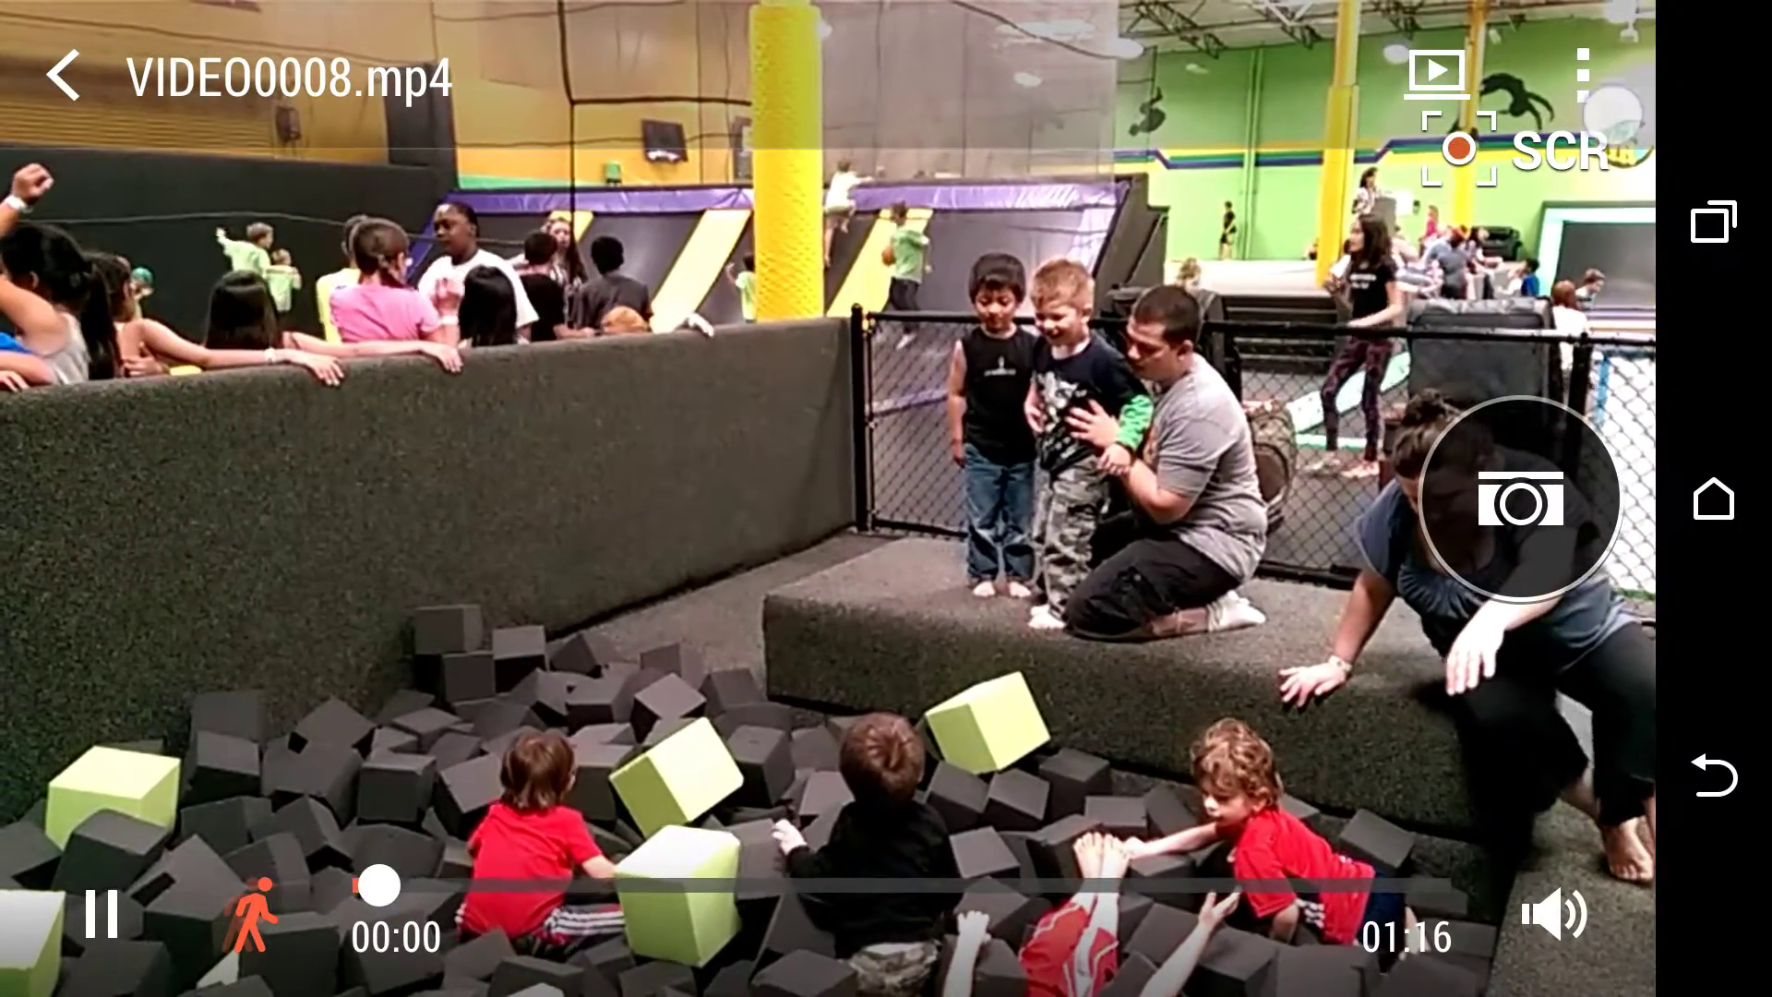
Step: Open Adjust playback speed from the video's Edit options
{"action": "left_click", "coordinate": [1582, 76]}
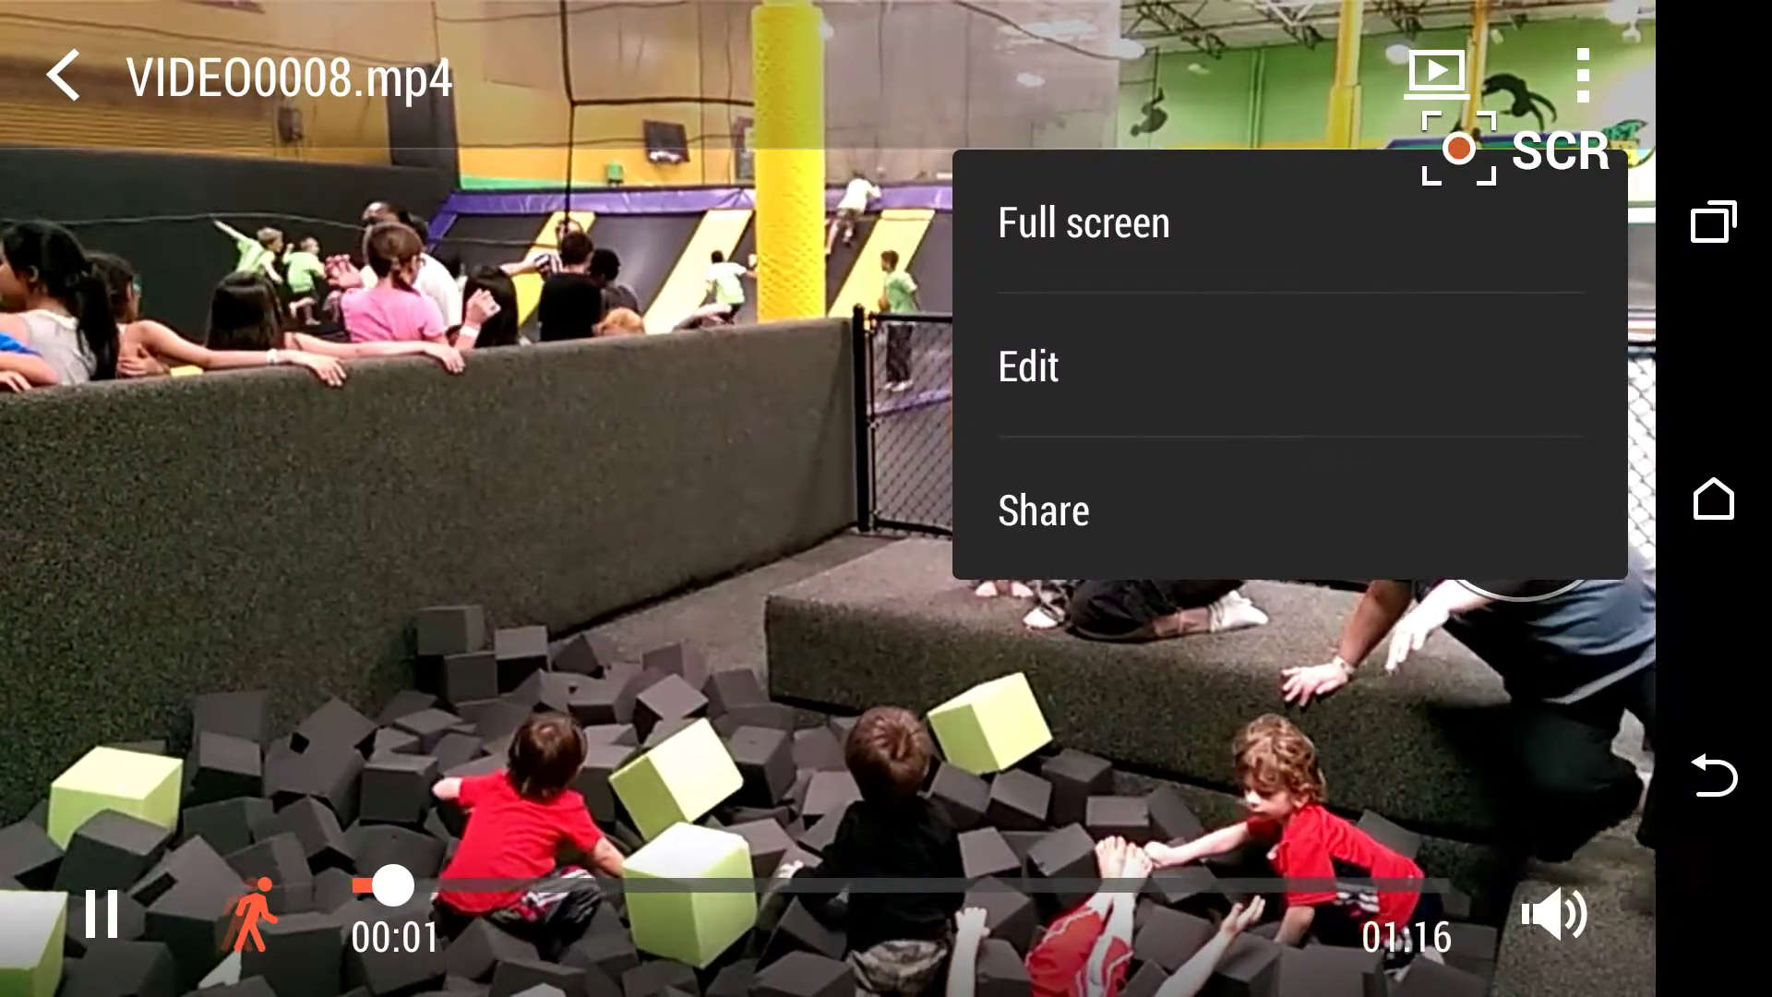
{"action": "left_click", "coordinate": [100, 912]}
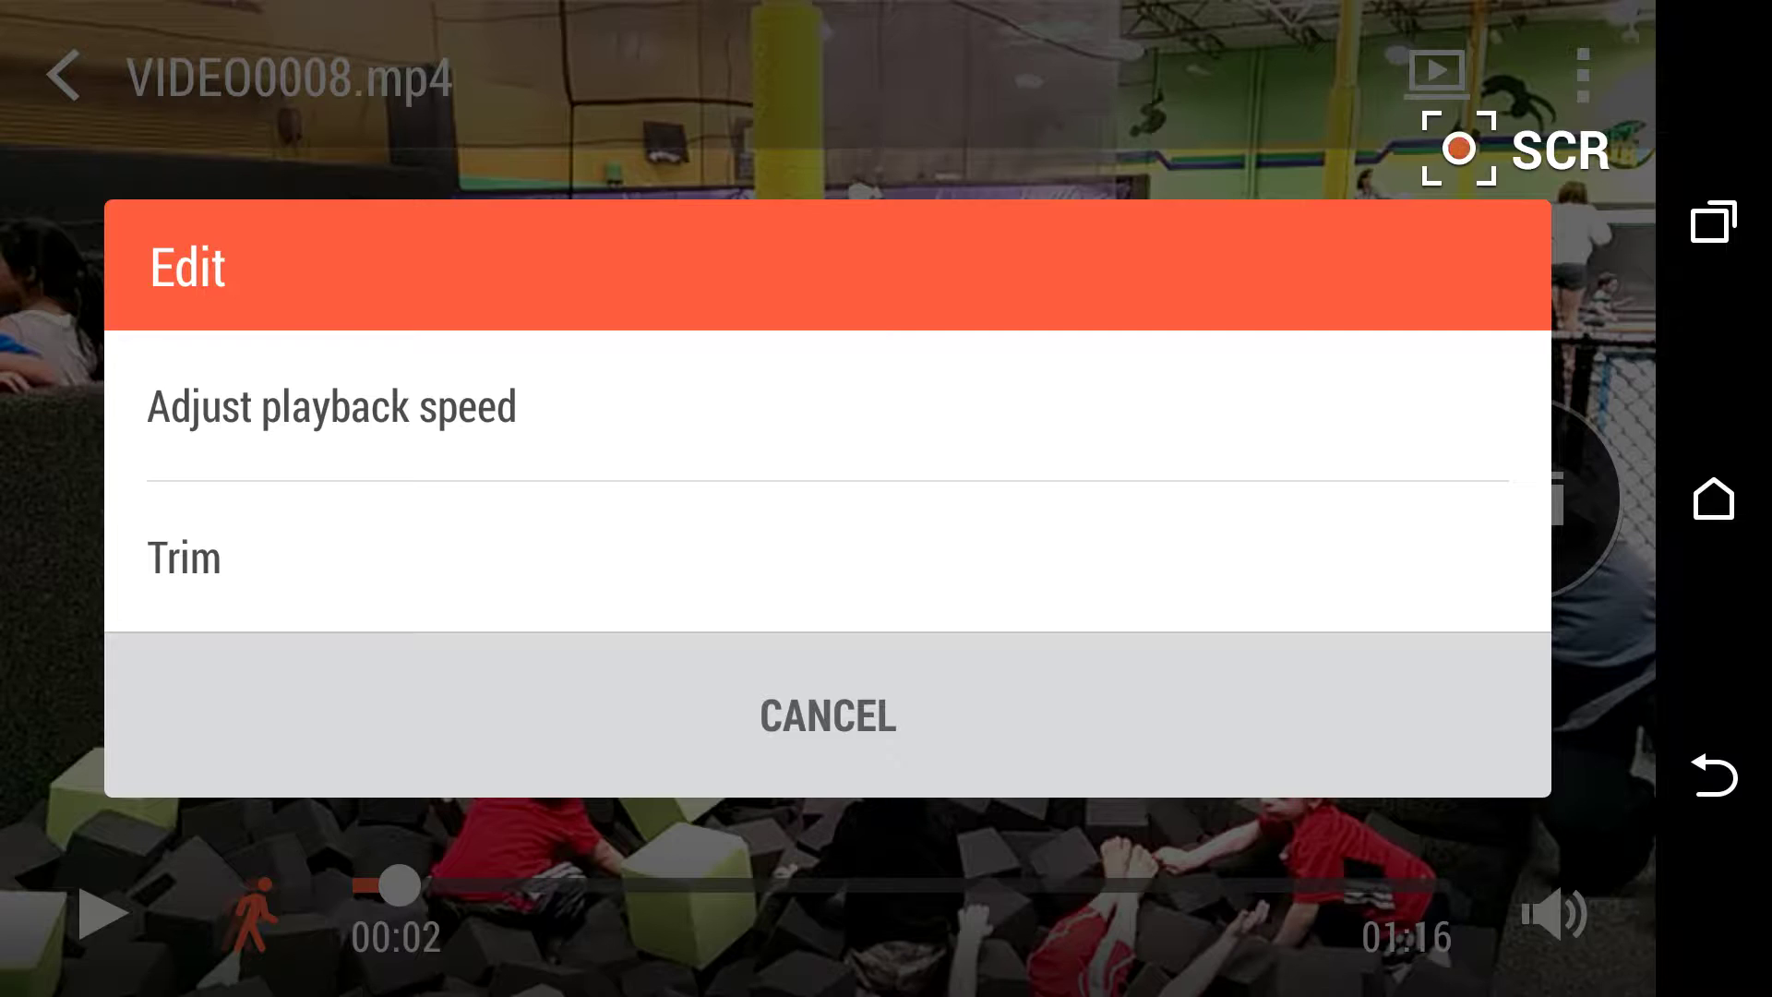
{"action": "left_click", "coordinate": [333, 407]}
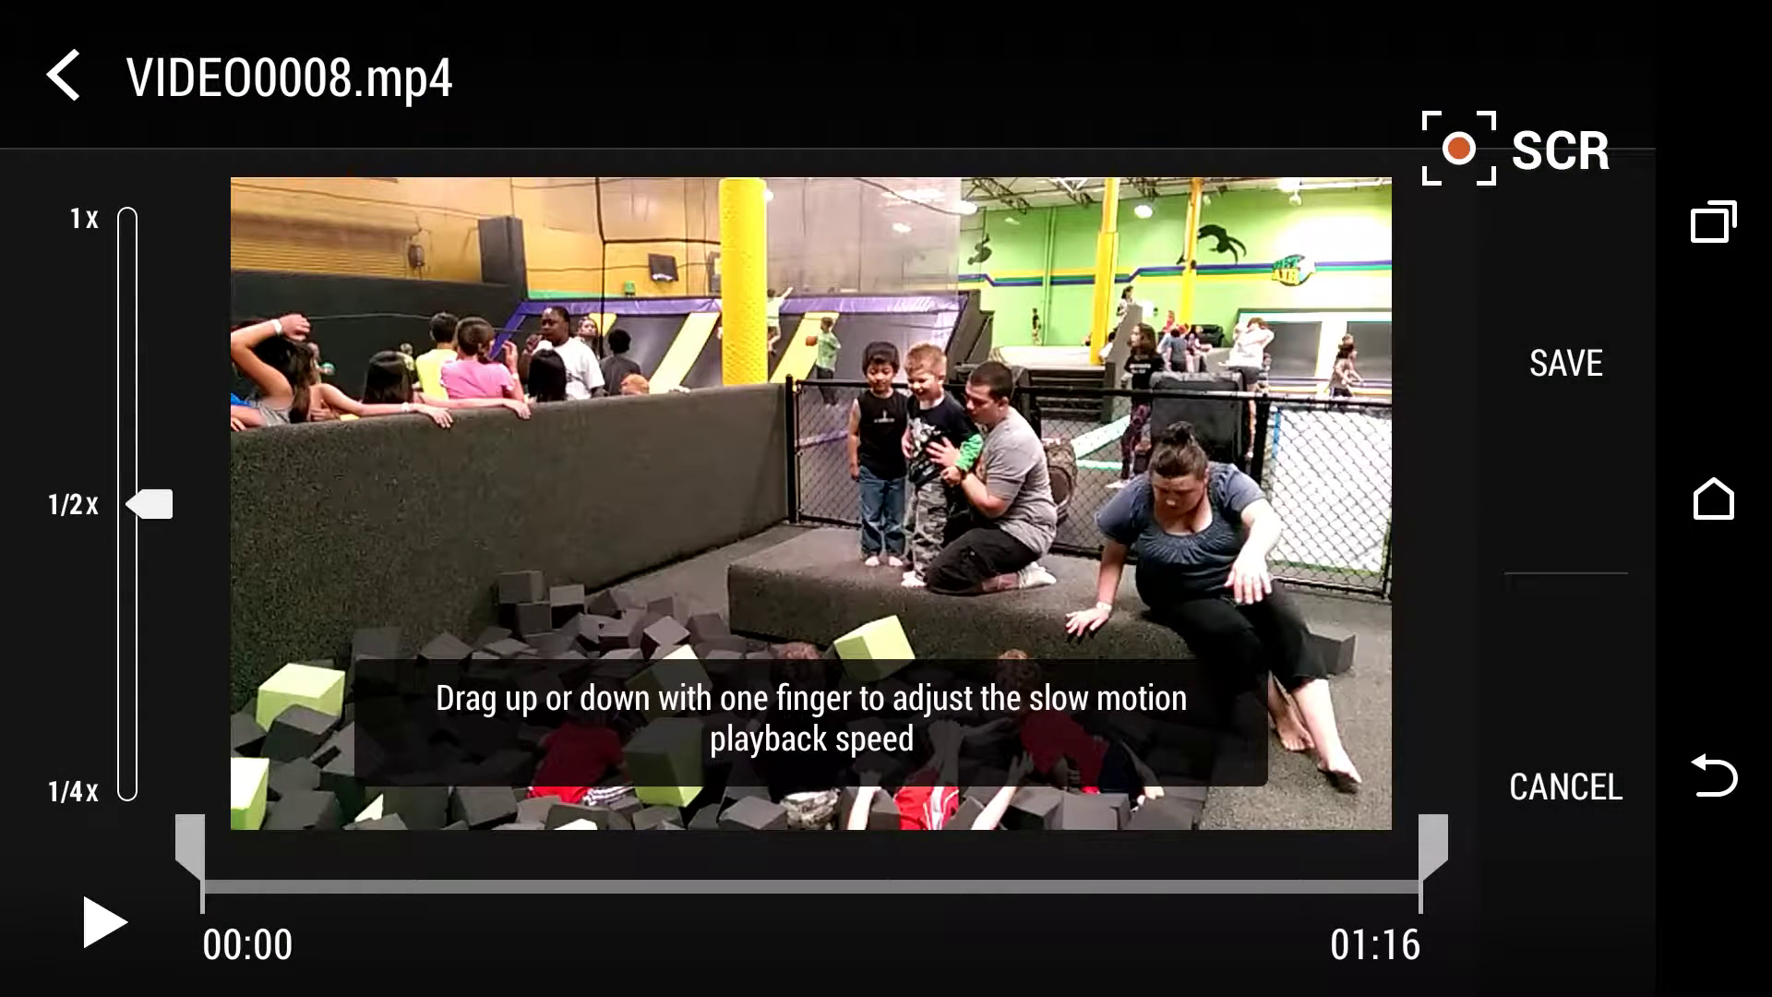
Step: Narrow the half-speed range to a short early section with the trim handles, then scrub the preview
{"action": "left_click_drag", "start_coordinate": [1432, 845], "coordinate": [508, 845]}
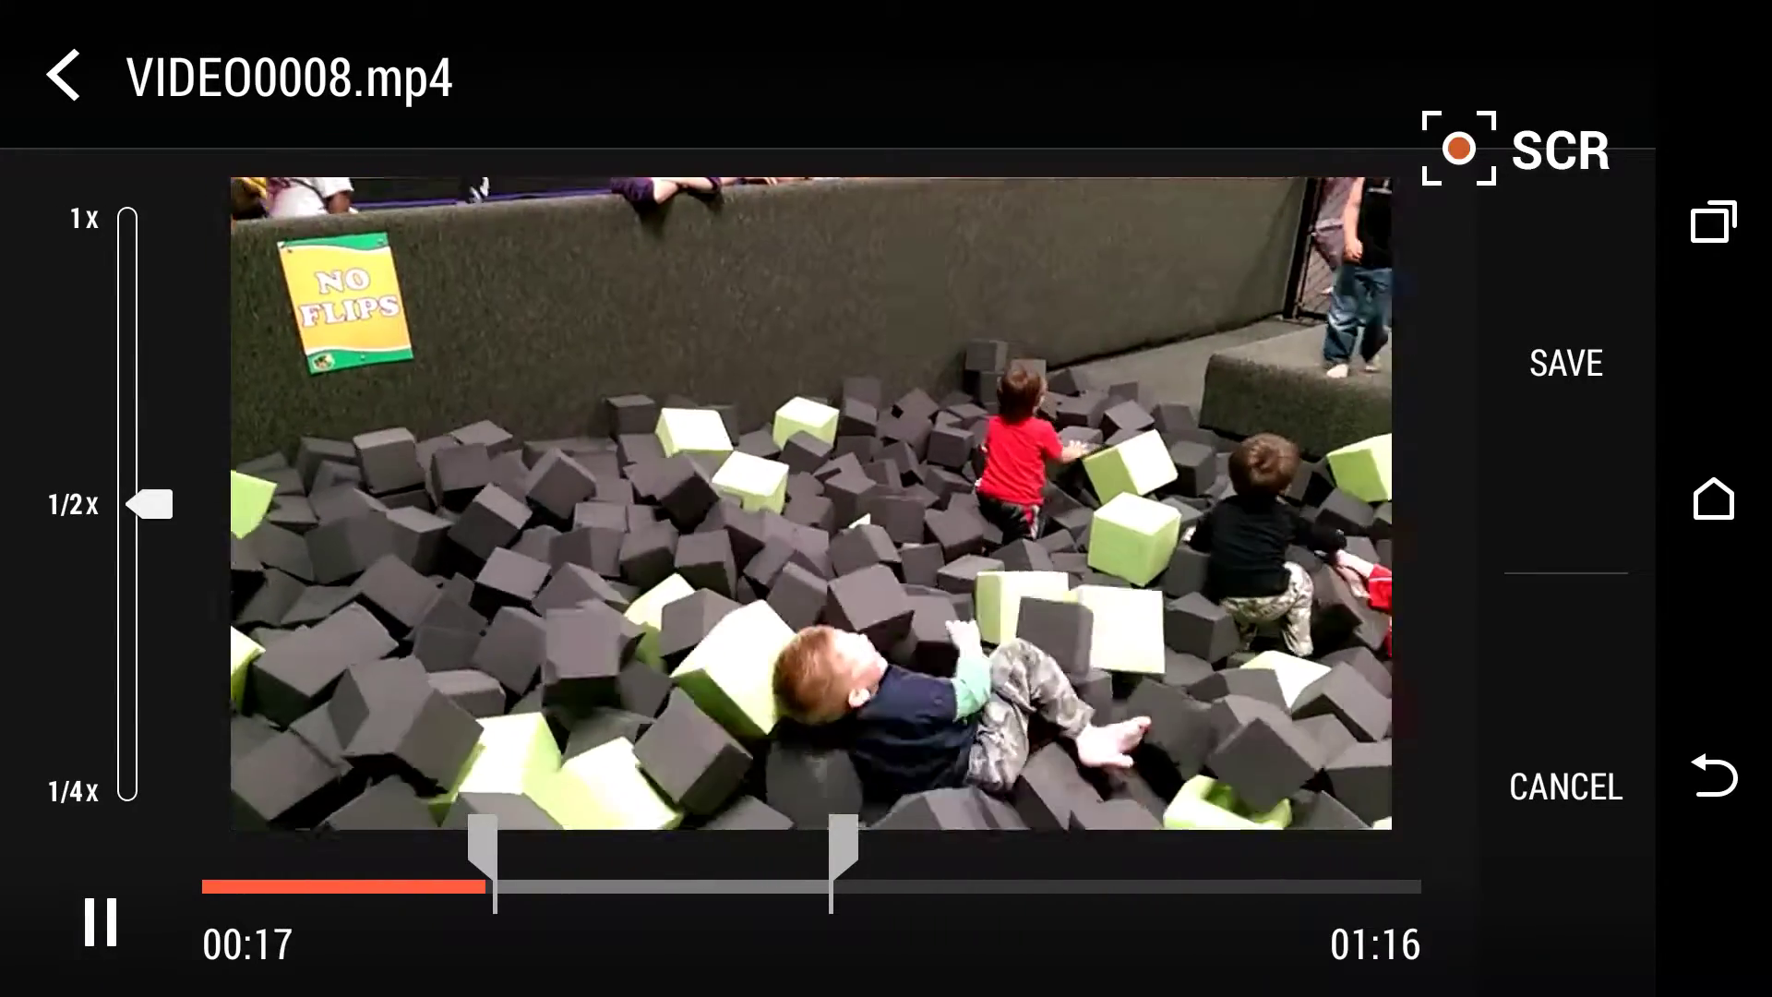
{"action": "left_click_drag", "start_coordinate": [494, 838], "coordinate": [388, 838]}
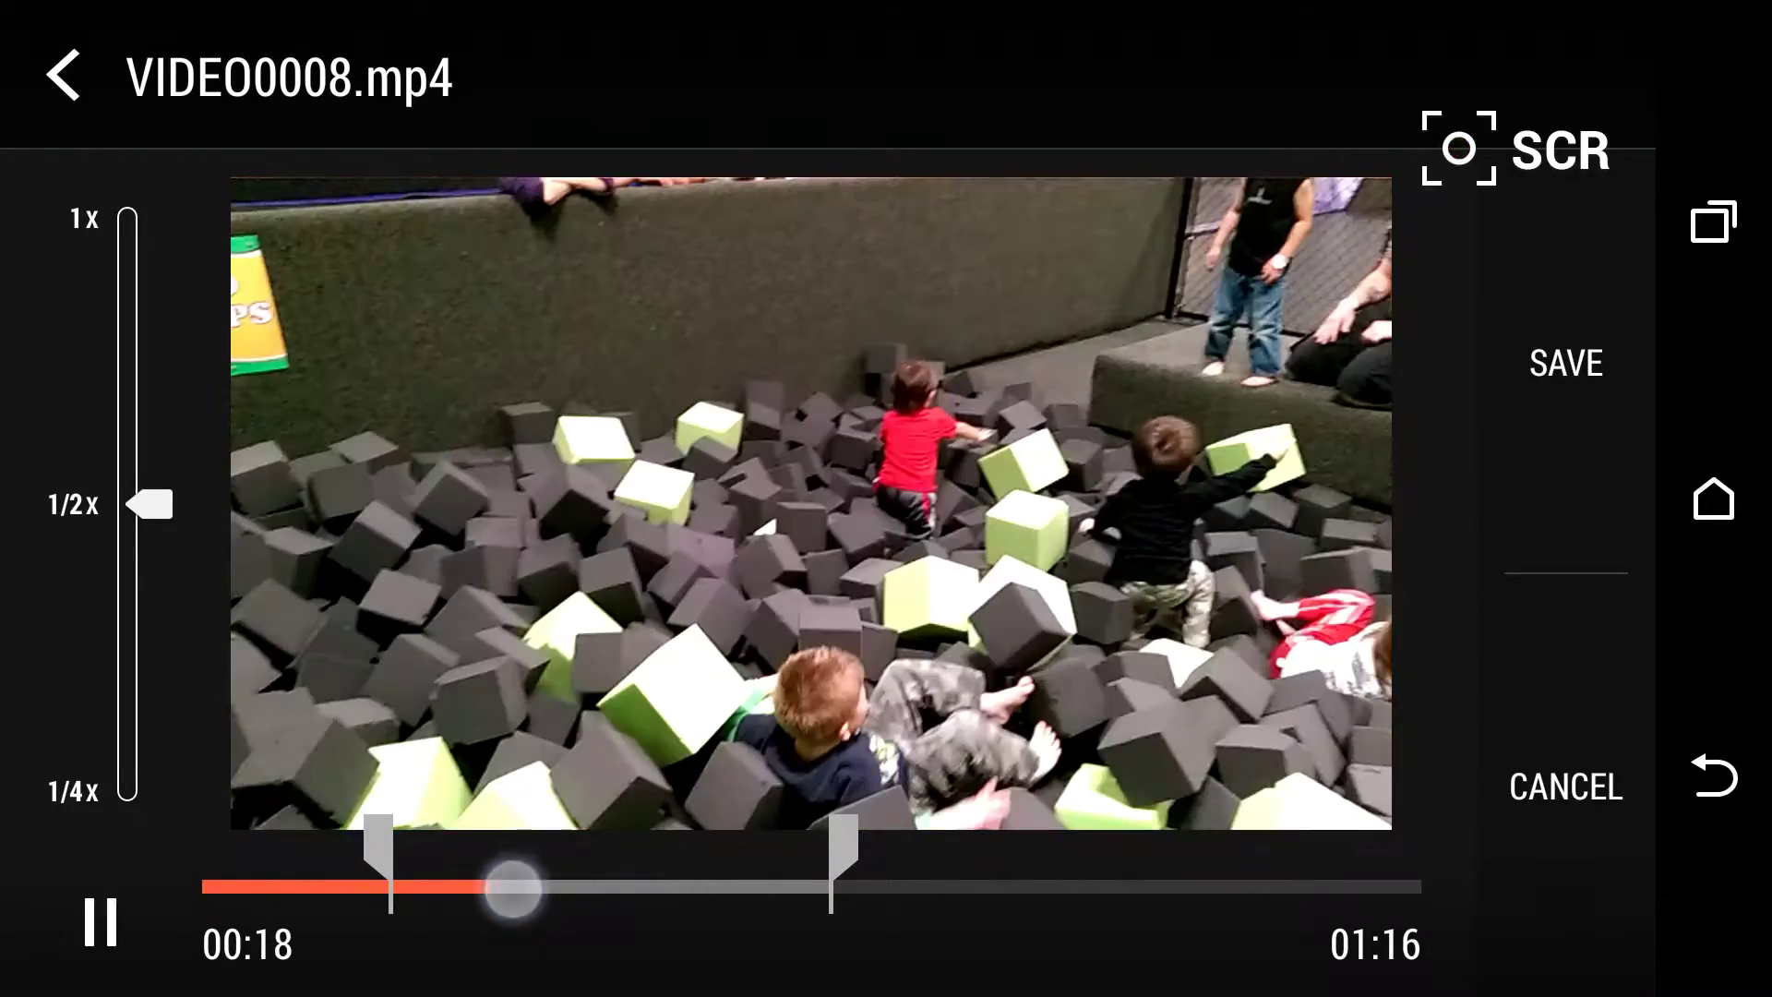
{"action": "mouse_move", "coordinate": [554, 887]}
{"action": "left_mouse_down"}
{"action": "mouse_move", "coordinate": [824, 886]}
{"action": "mouse_move", "coordinate": [551, 844]}
{"action": "left_mouse_up"}
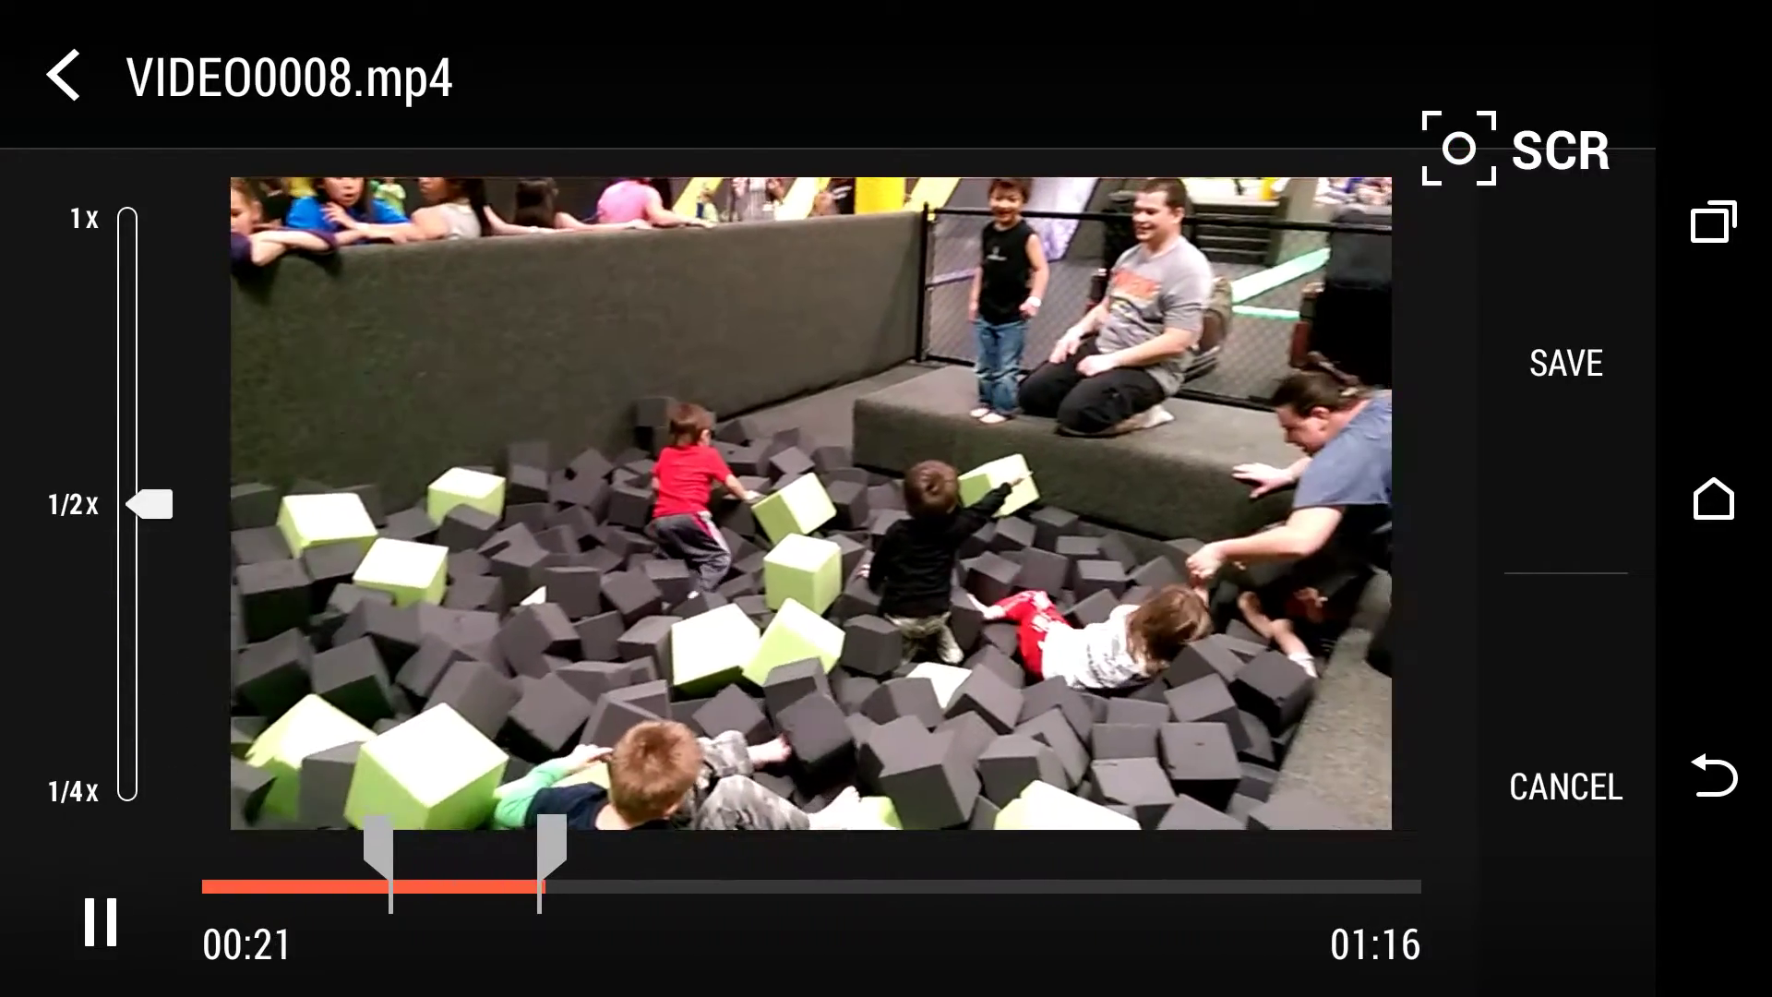
Step: Save the half-speed edit as the new video VIDEO0008_01.mp4
{"action": "left_click", "coordinate": [1566, 362]}
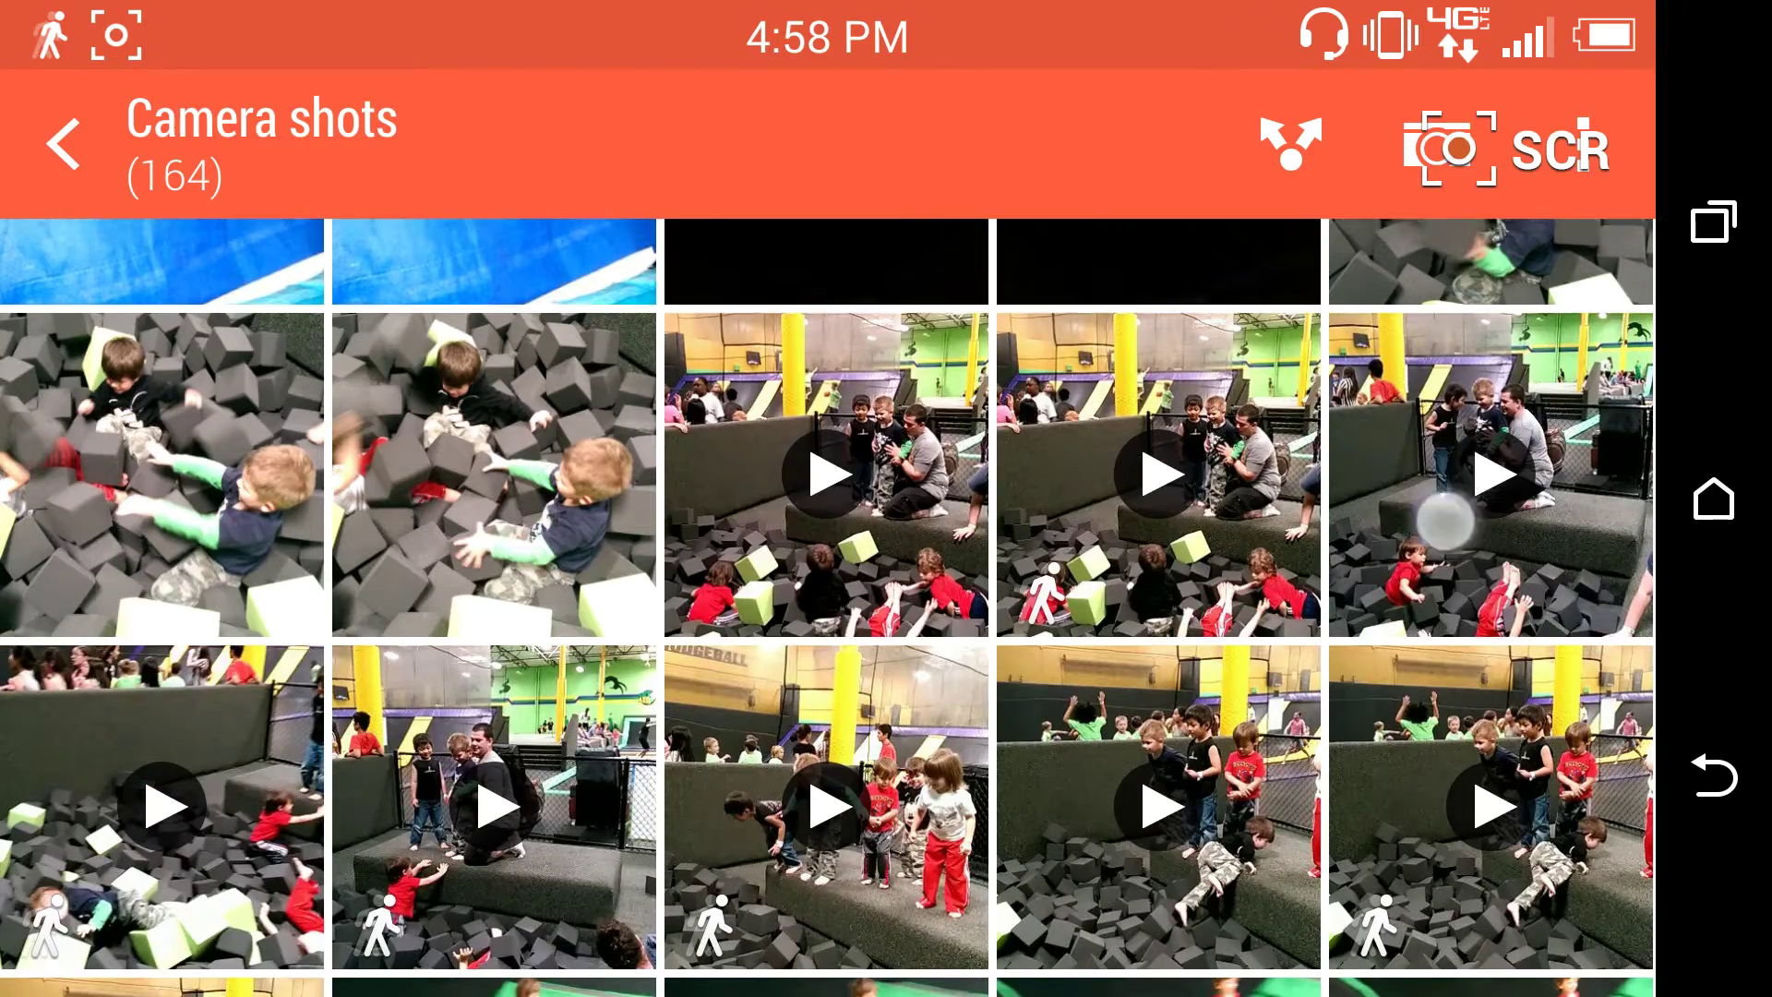
{"action": "scroll", "coordinate": [829, 554], "scroll_direction": "down", "scroll_amount": 5}
{"action": "scroll", "coordinate": [828, 553], "scroll_direction": "down", "scroll_amount": 8}
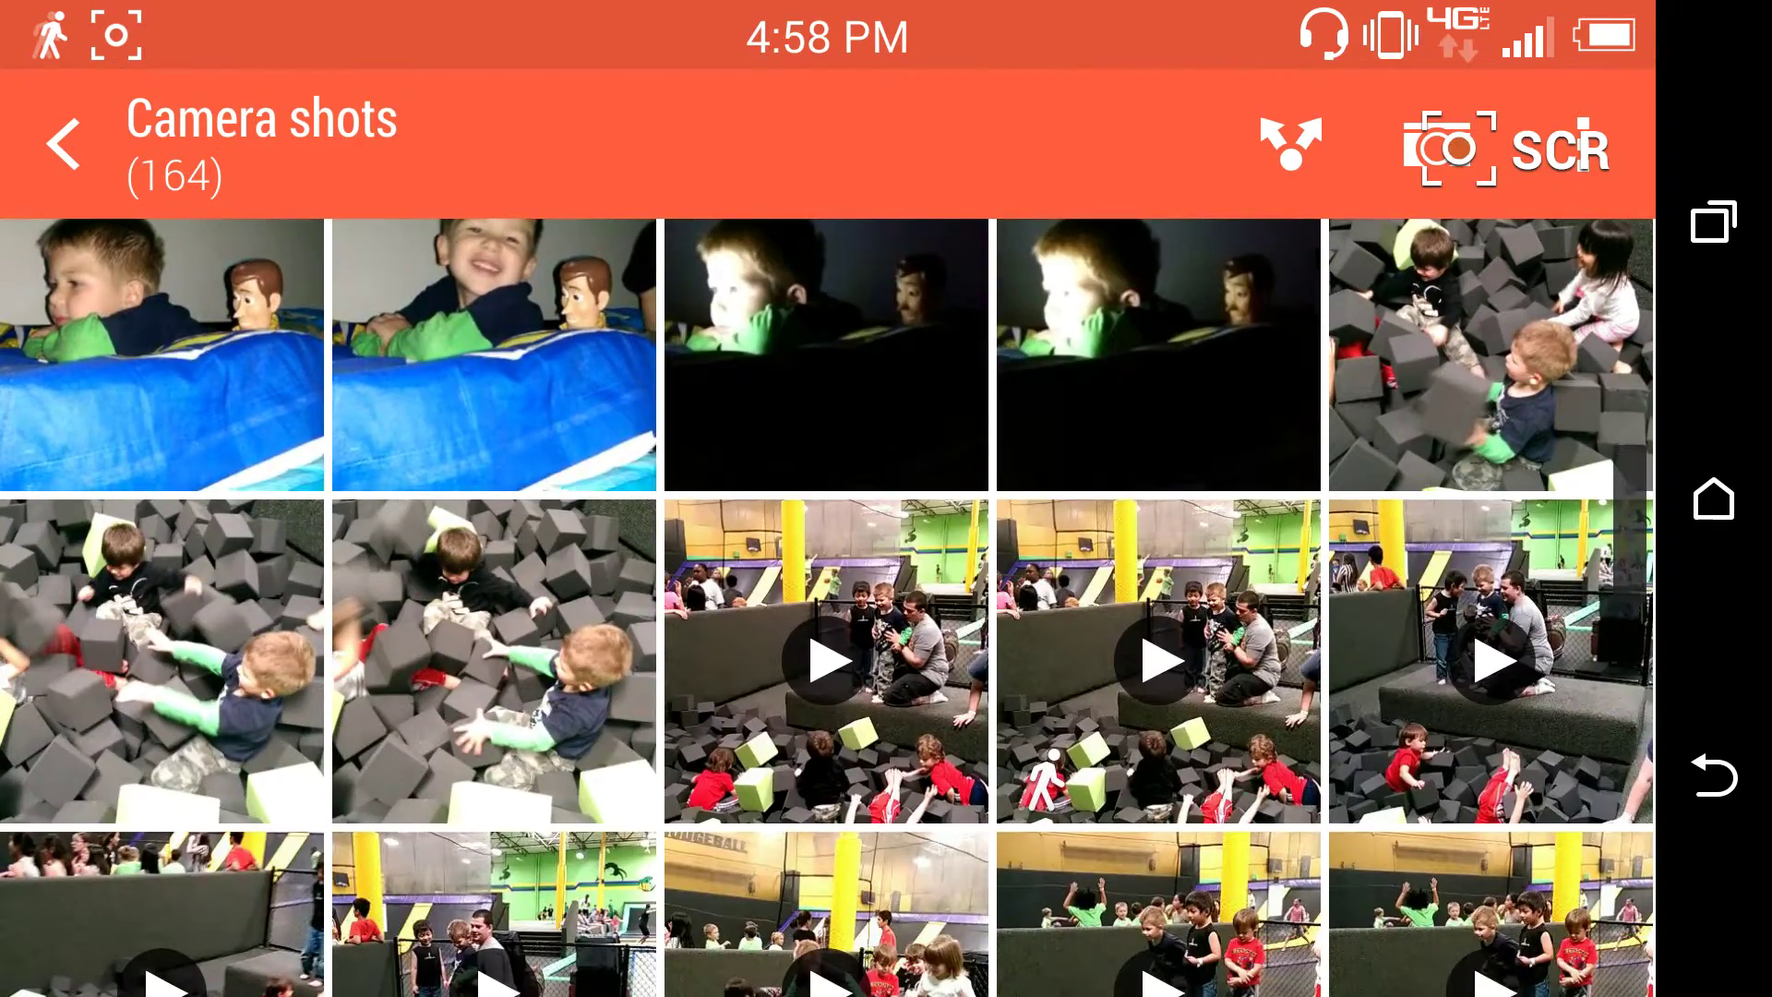
{"action": "scroll", "coordinate": [828, 555], "scroll_direction": "down", "scroll_amount": 2}
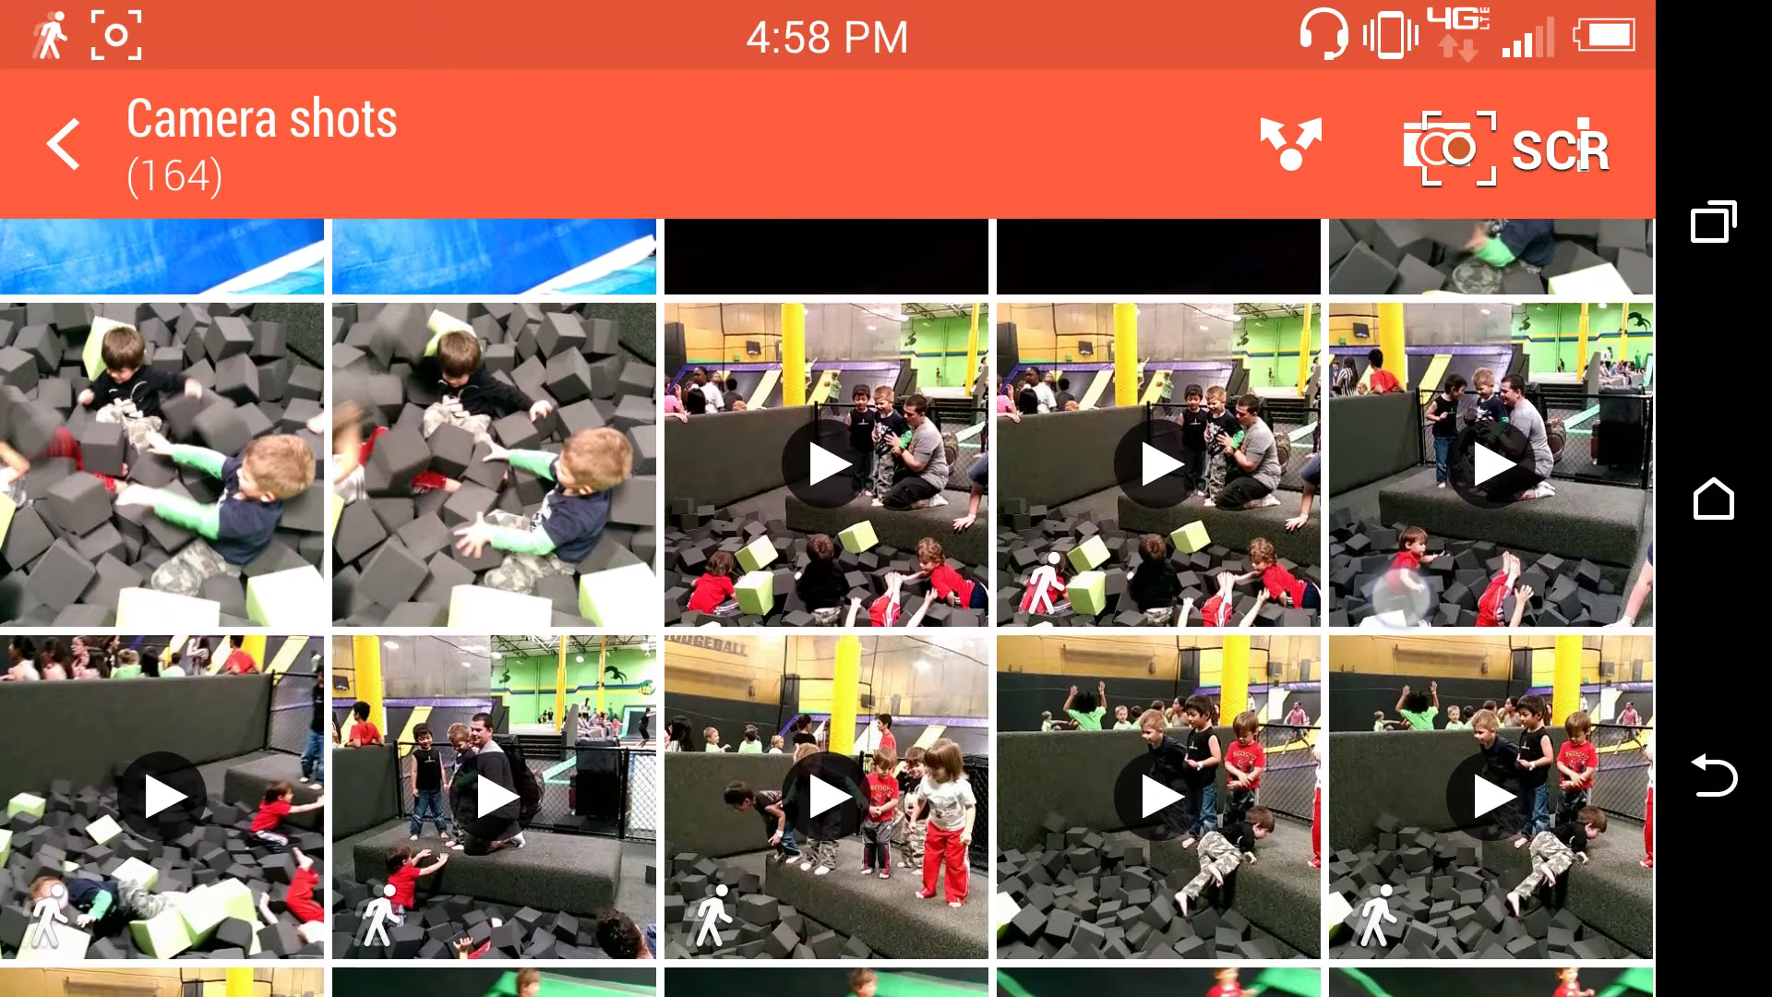
{"action": "left_click_drag", "start_coordinate": [1513, 8], "coordinate": [1512, 90]}
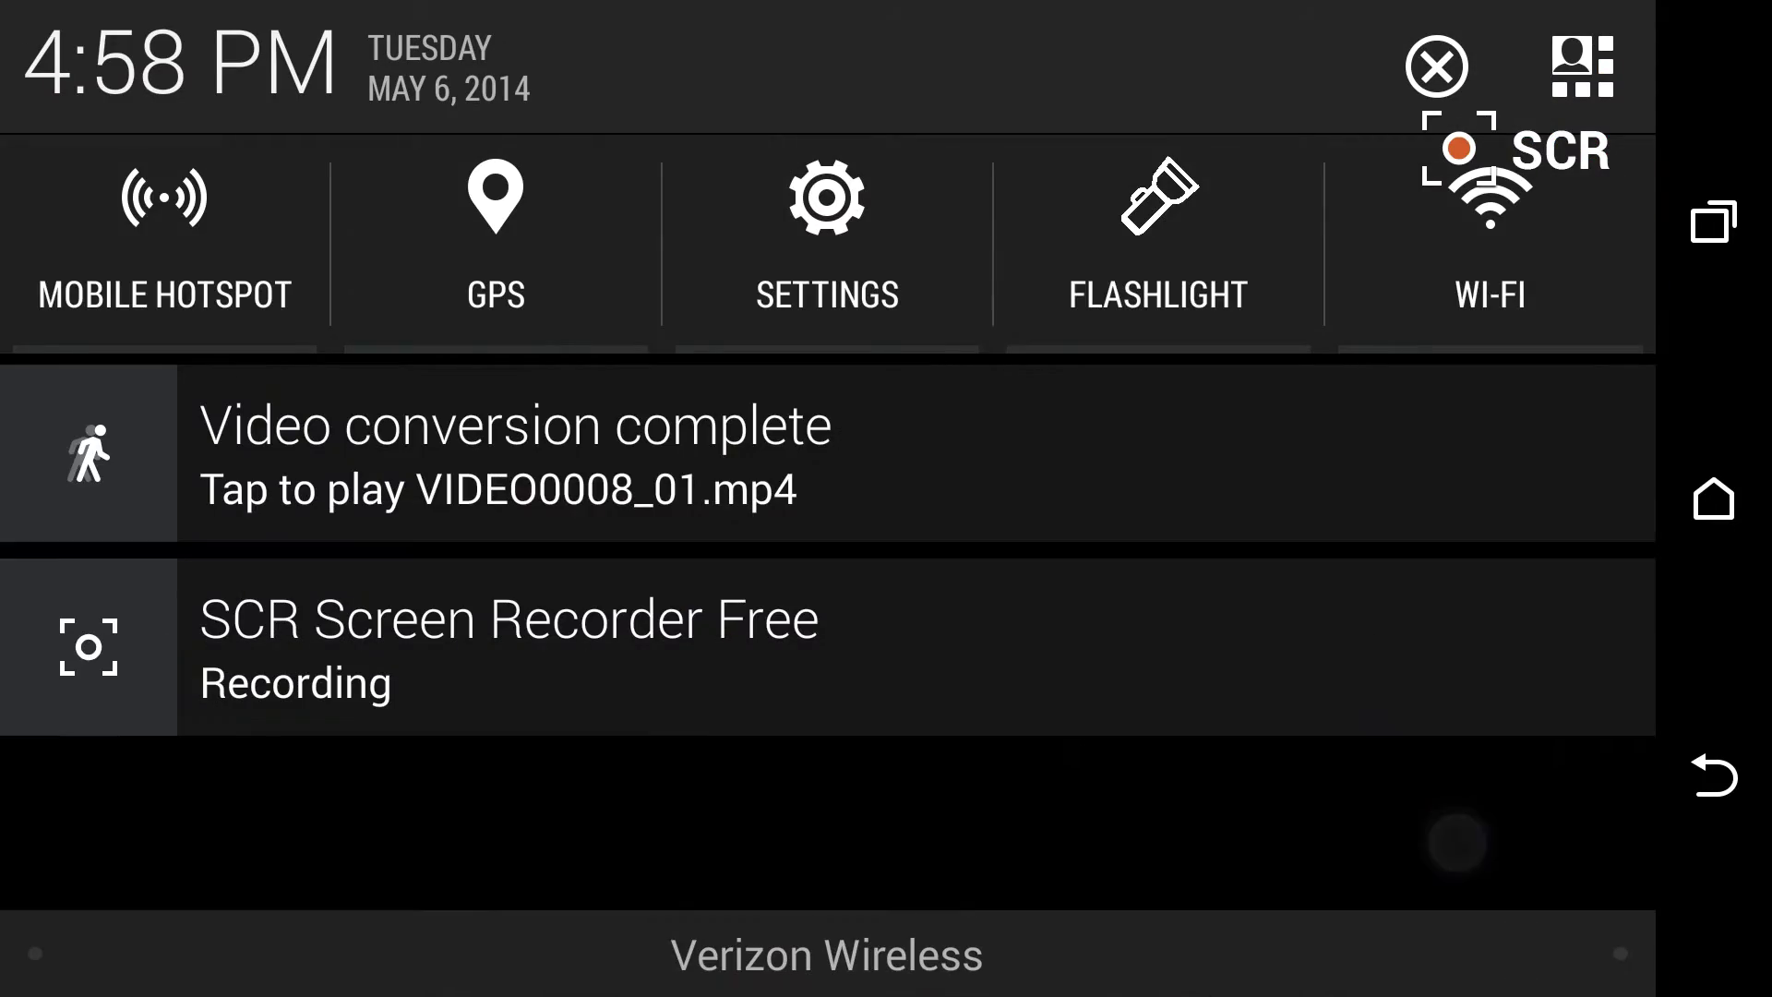